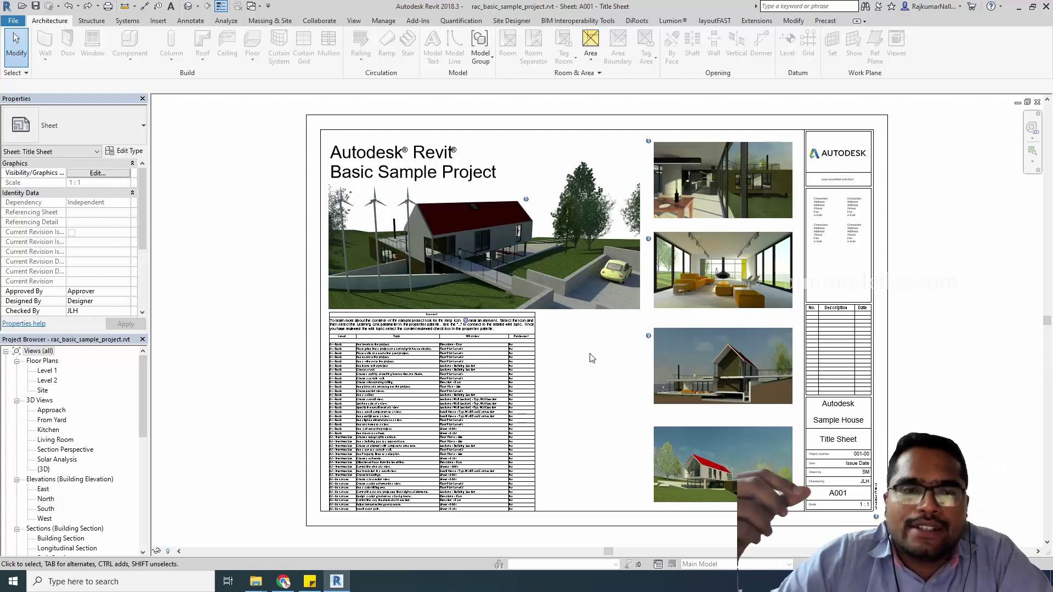
# Browse Revit's File menu export options, closing the menu without exporting
pyautogui.click(12, 21)
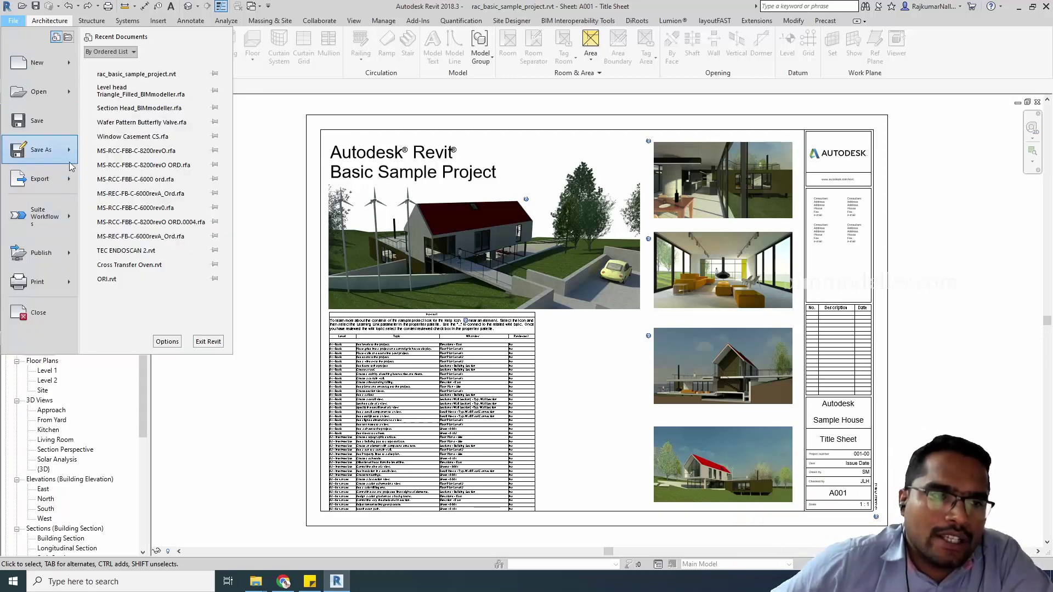
pyautogui.moveTo(69, 177)
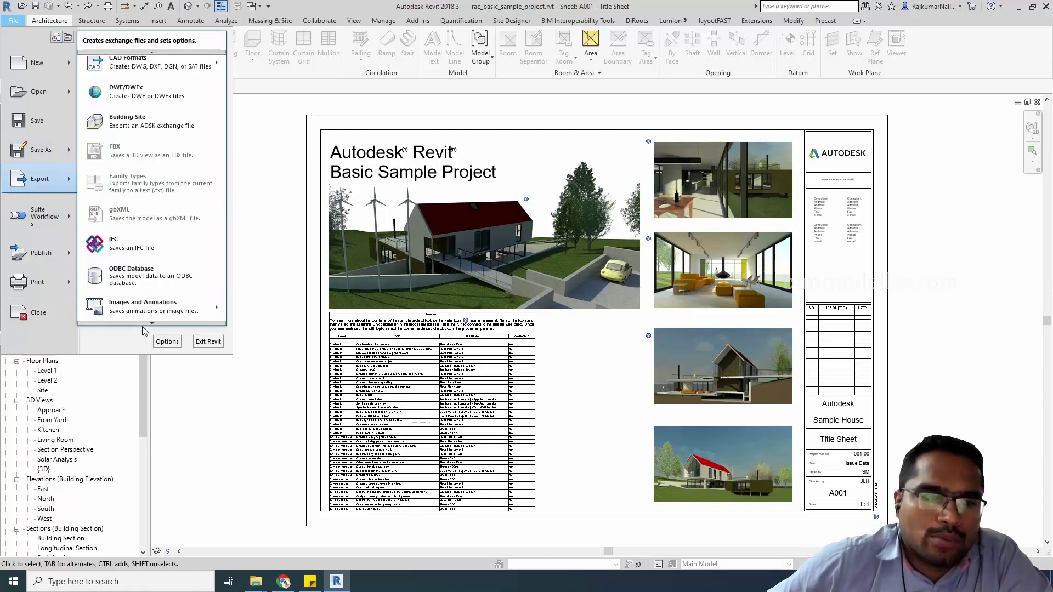
pyautogui.scroll(-2, 143, 328)
pyautogui.moveTo(172, 279)
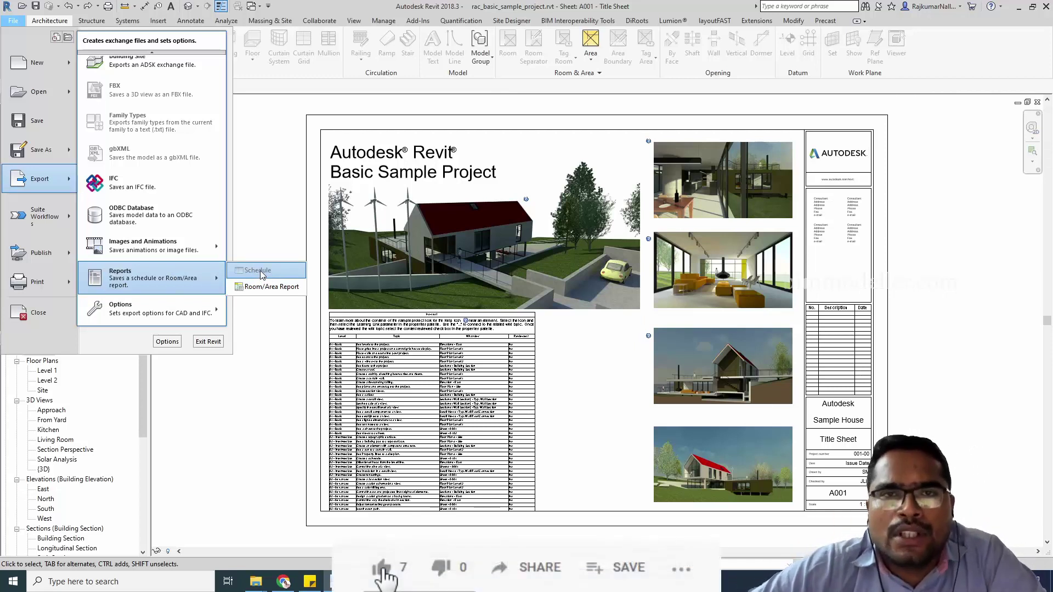
pyautogui.click(269, 419)
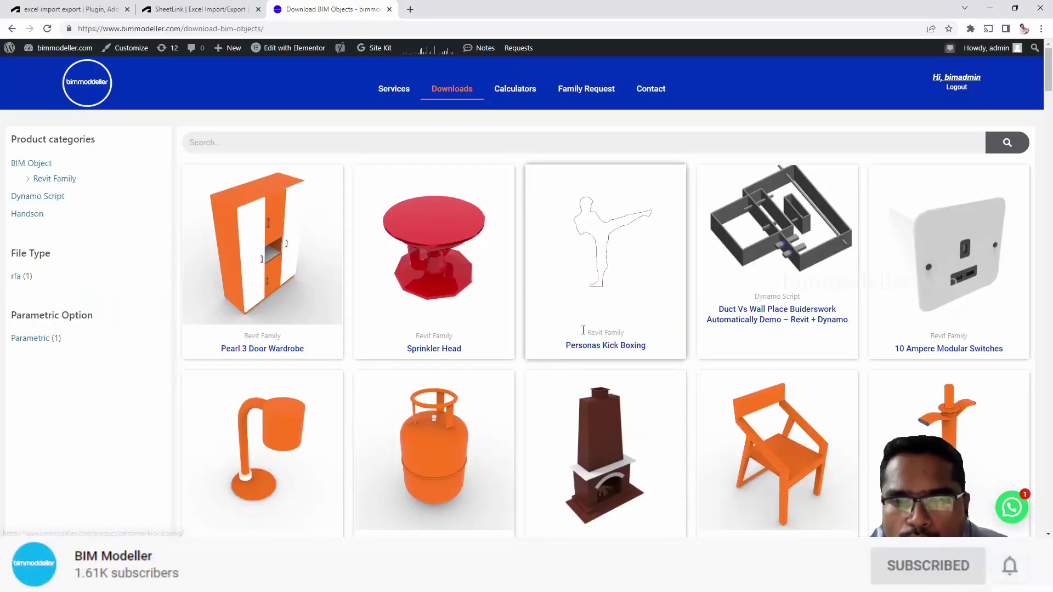
pyautogui.scroll(-1, 400, 330)
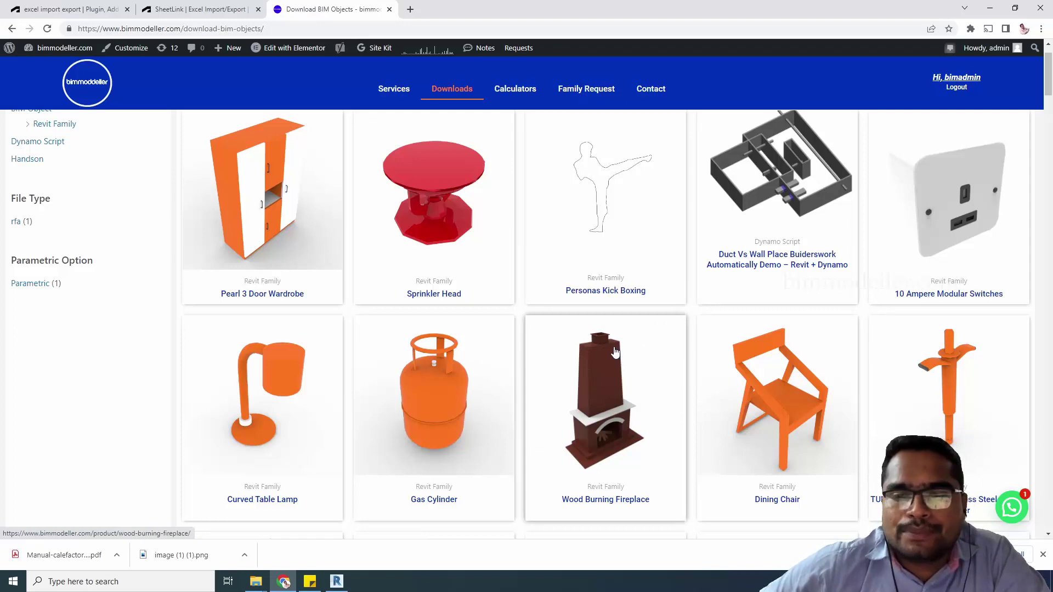
pyautogui.scroll(-7, 619, 350)
pyautogui.scroll(-4, 616, 350)
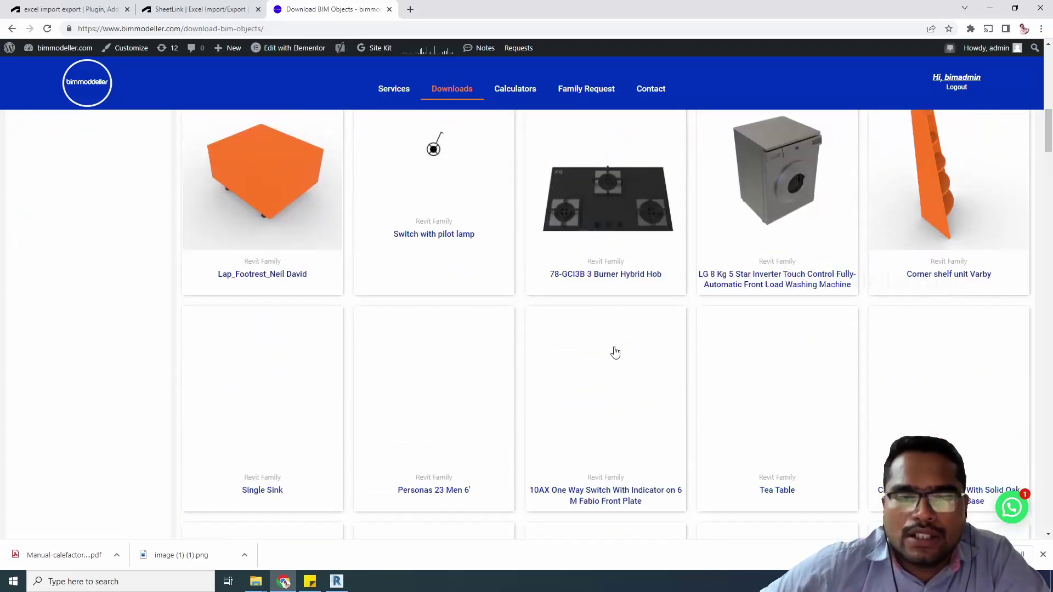
pyautogui.scroll(-3, 616, 352)
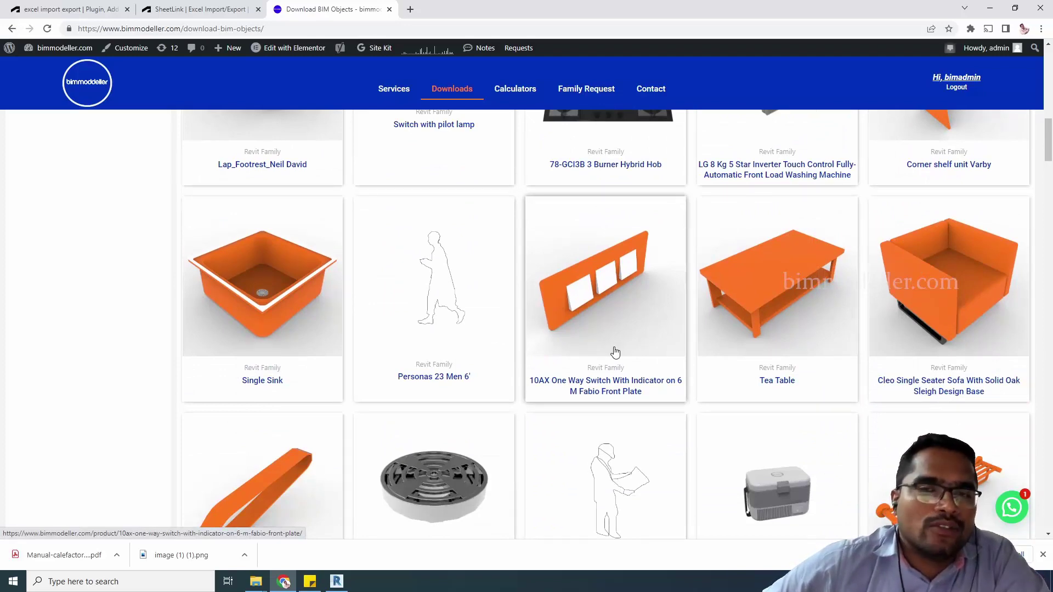
pyautogui.scroll(5, 616, 352)
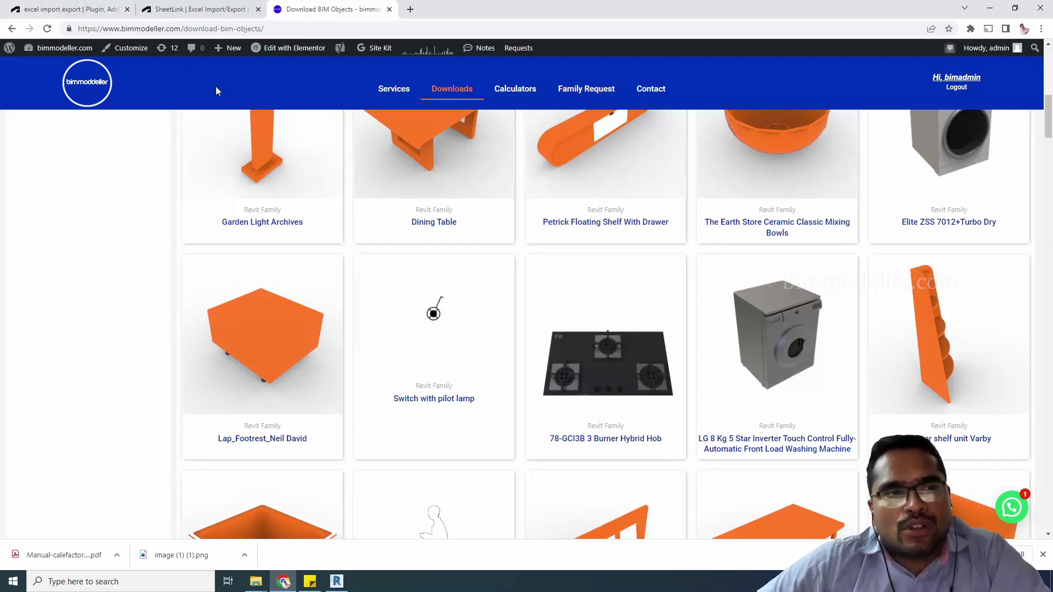
# Scroll the App Store 'excel import export' results to the free SheetLink plugin
pyautogui.click(92, 8)
pyautogui.scroll(2, 391, 206)
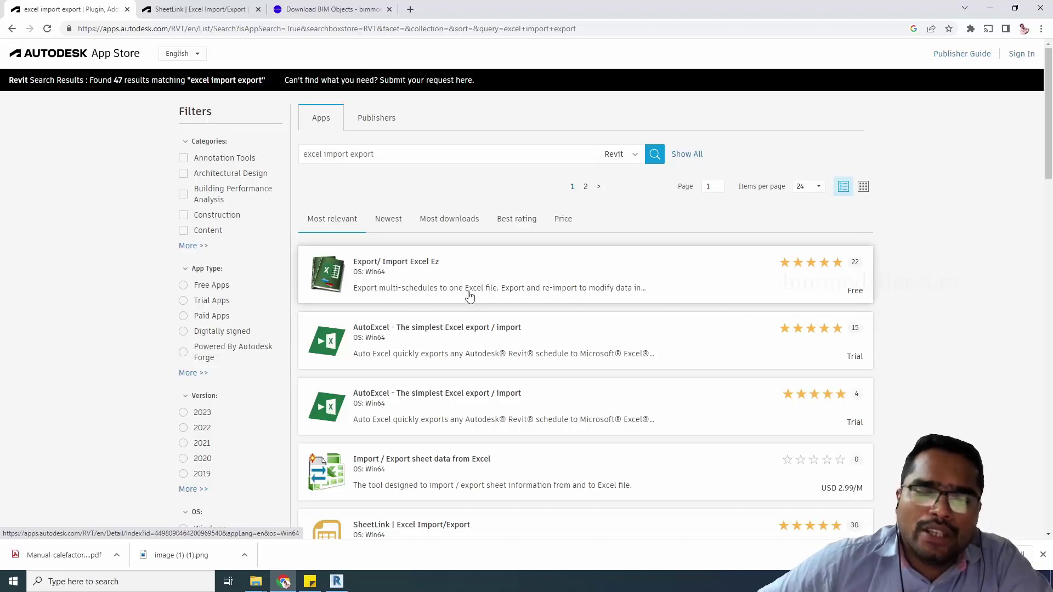
pyautogui.scroll(-1, 439, 271)
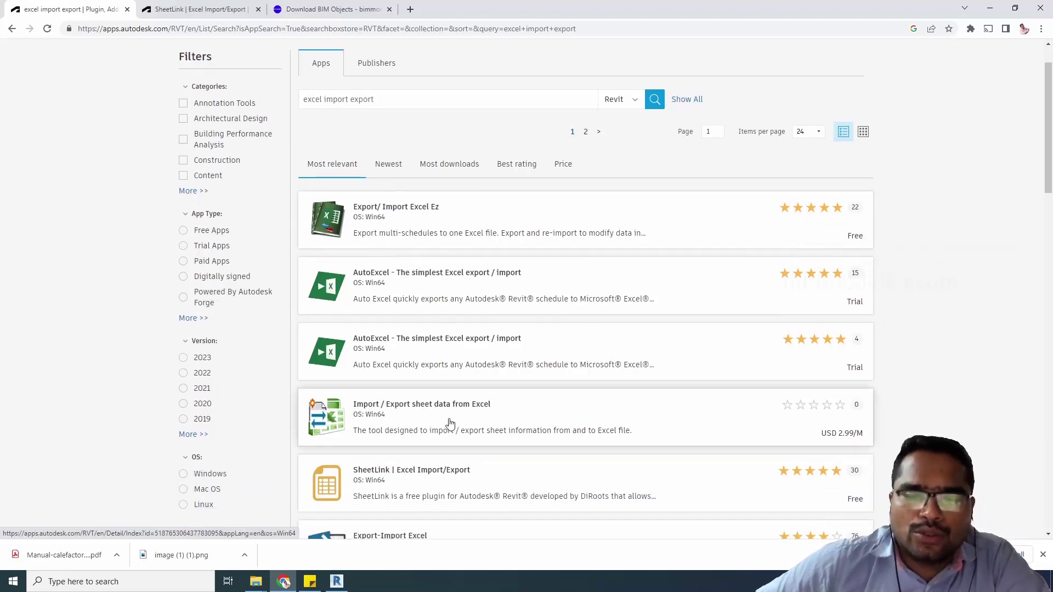
pyautogui.scroll(-1, 472, 425)
pyautogui.scroll(-1, 479, 413)
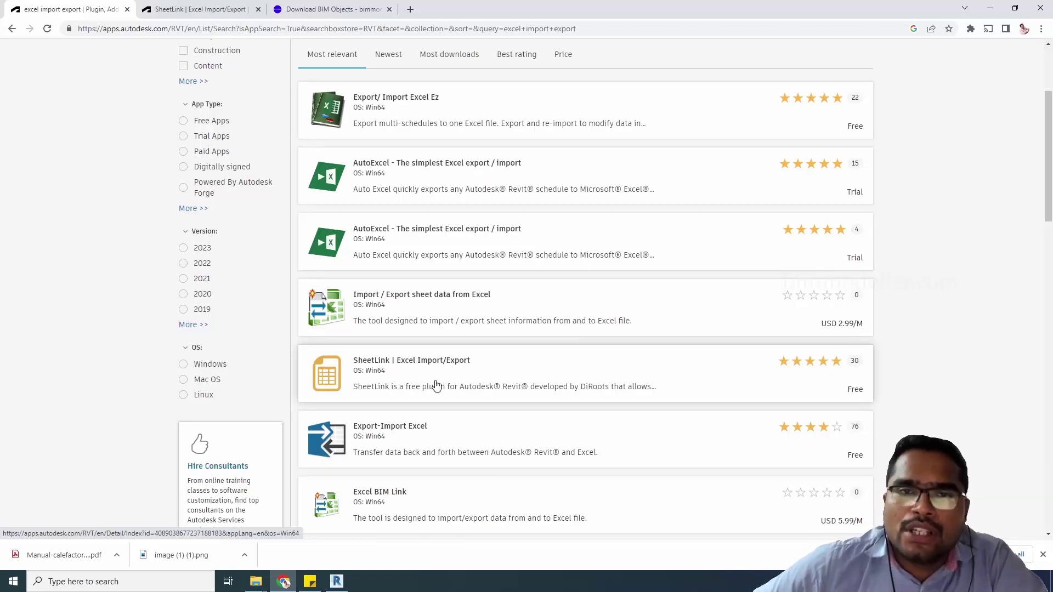
pyautogui.click(990, 7)
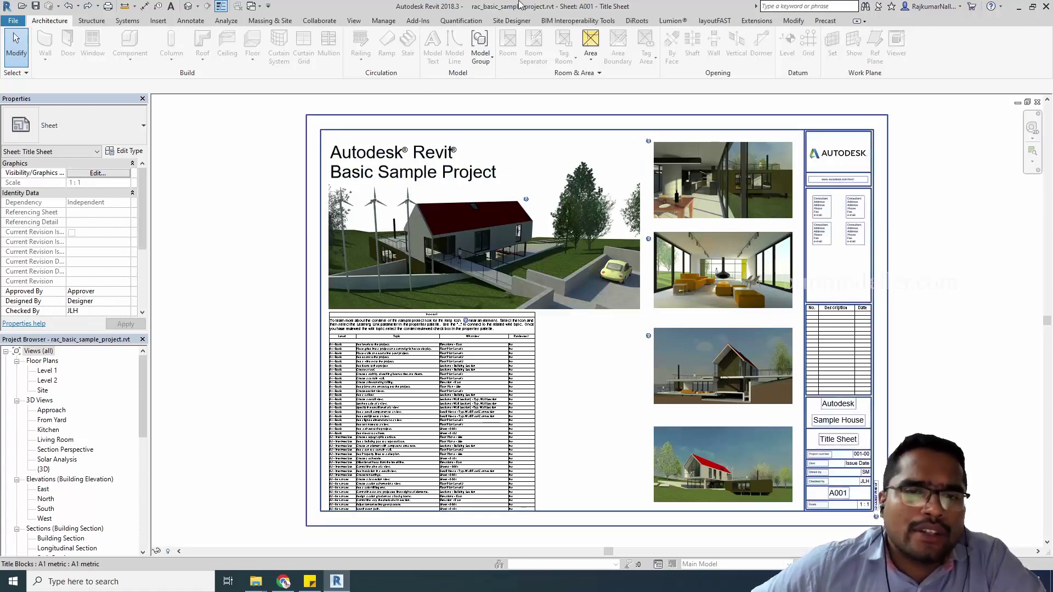
# Launch SheetLink from the DiRoots ribbon tab
pyautogui.click(644, 25)
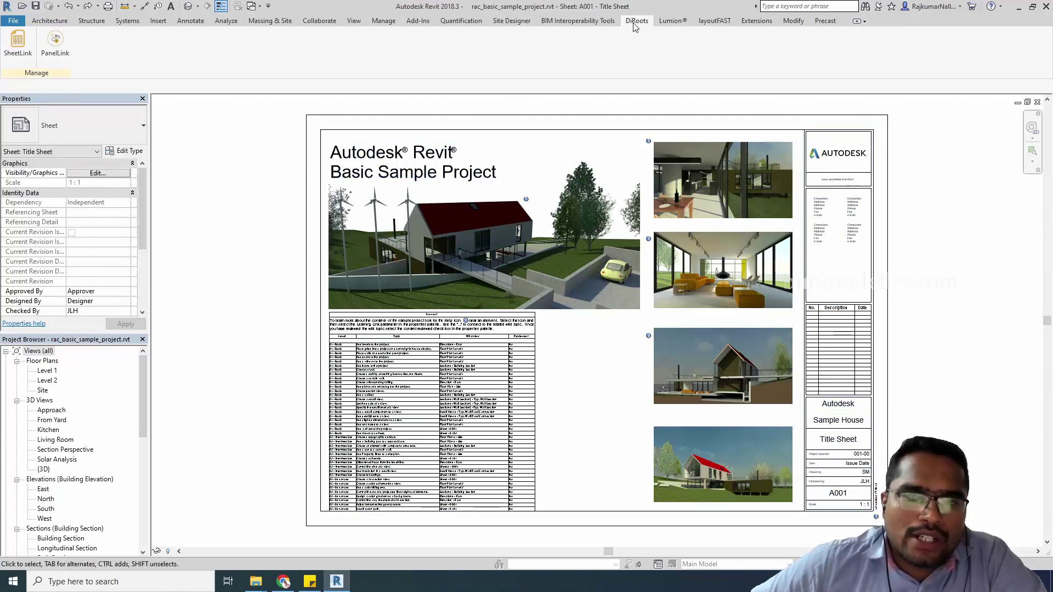
pyautogui.click(22, 62)
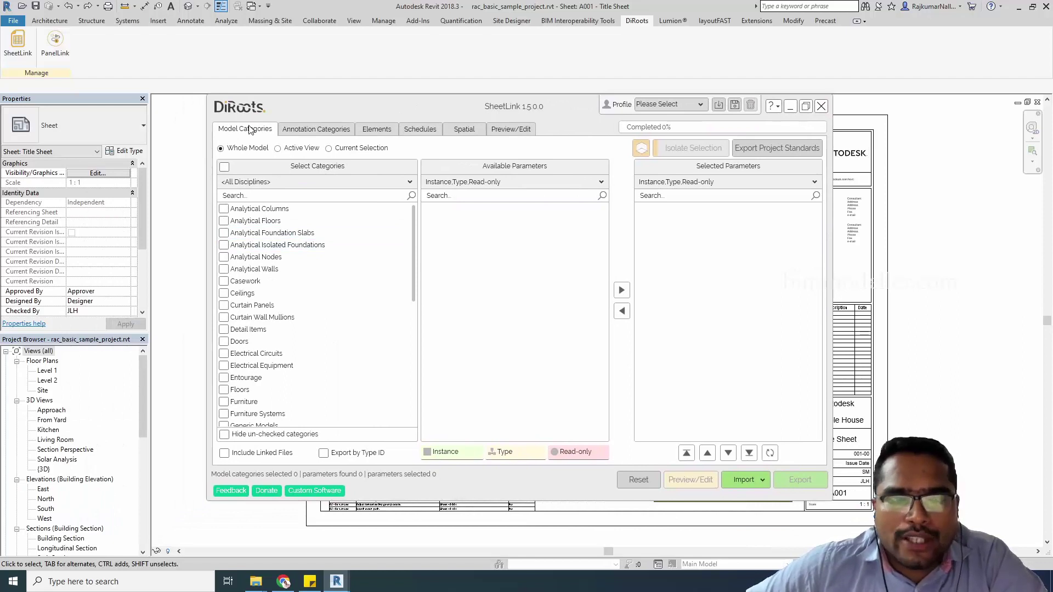
# Browse Annotation Categories and Elements, then tick the 'How do I' schedule under Schedules
pyautogui.click(314, 131)
pyautogui.click(378, 132)
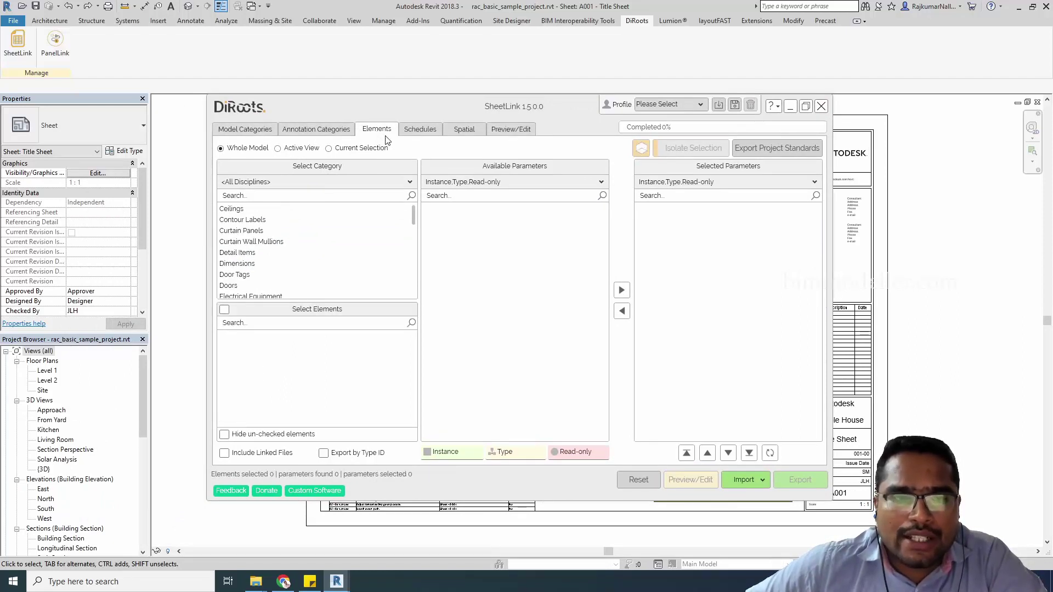
pyautogui.click(416, 132)
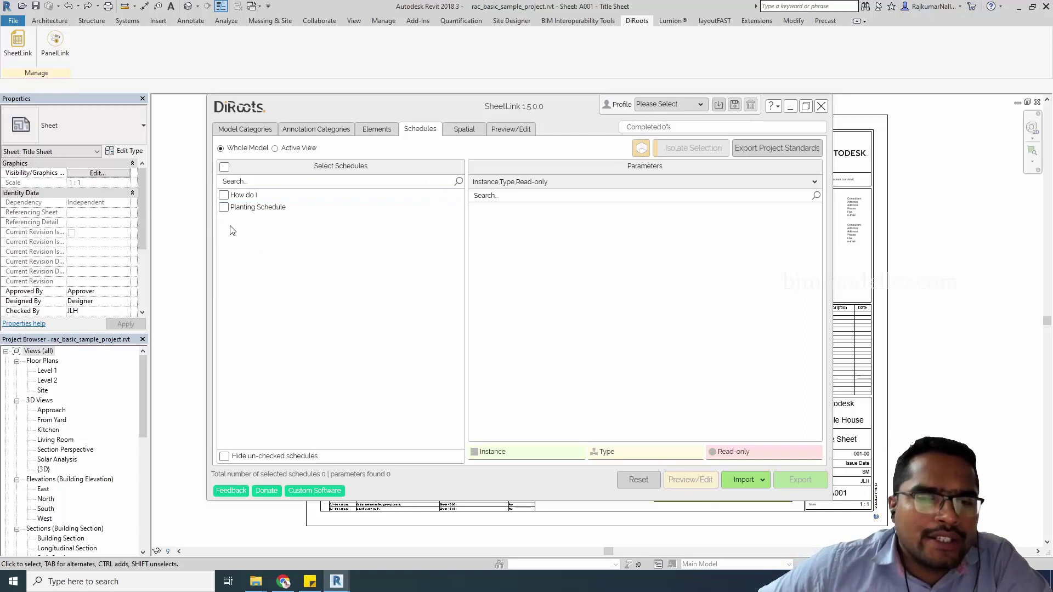
pyautogui.click(223, 195)
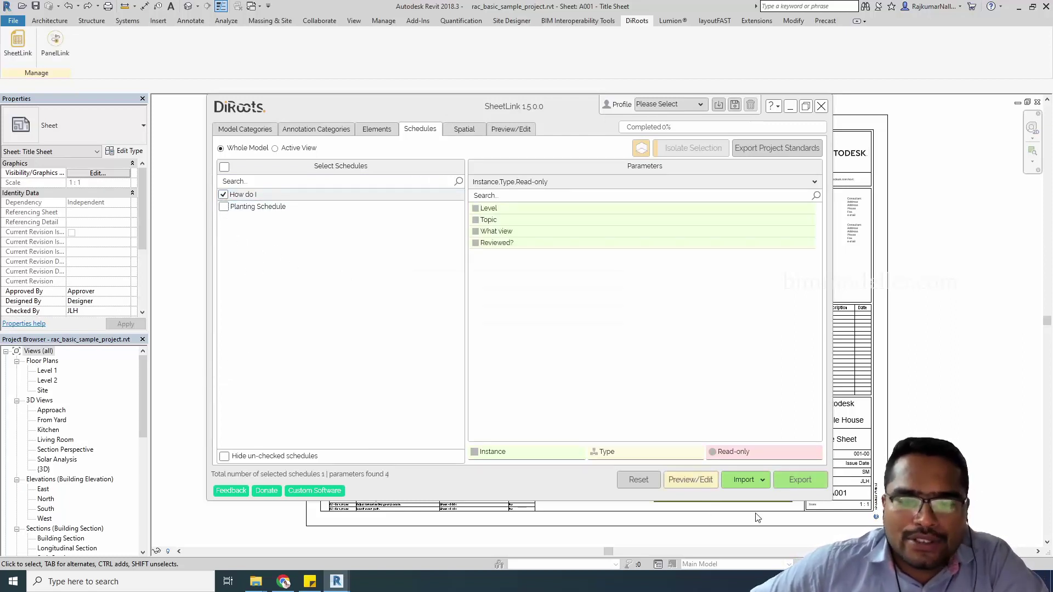
# Close SheetLink and find How do I and Planting Schedule under Schedules/Quantities
pyautogui.click(821, 107)
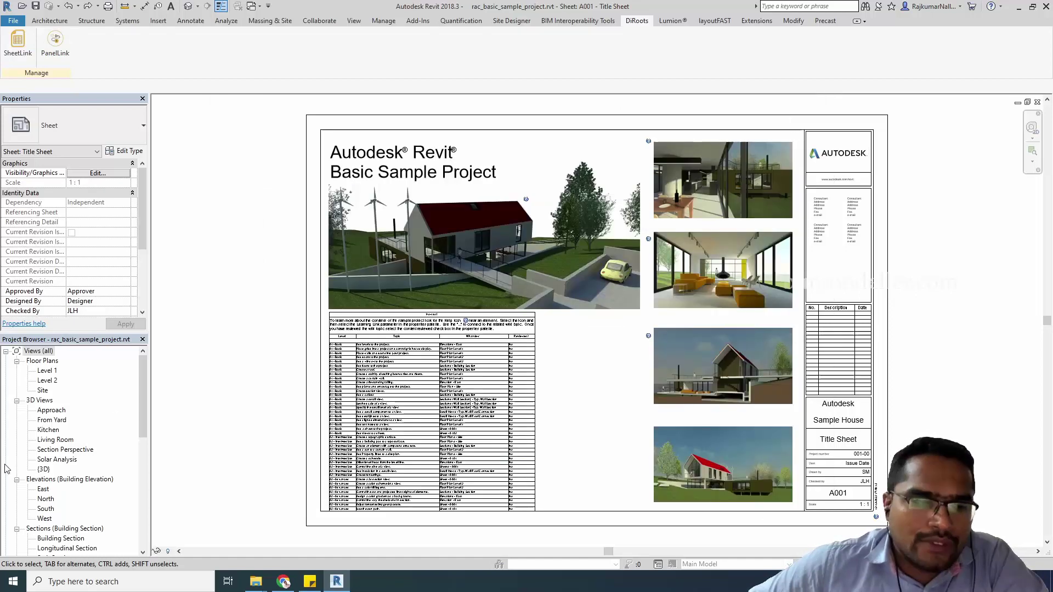
pyautogui.scroll(-10, 55, 488)
pyautogui.scroll(-2, 53, 488)
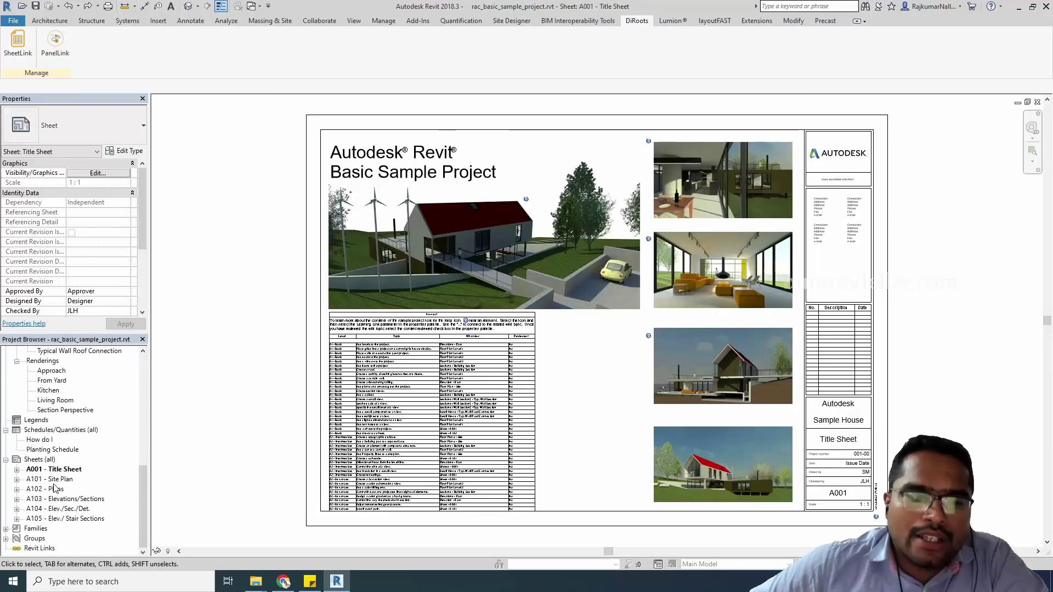
pyautogui.click(47, 431)
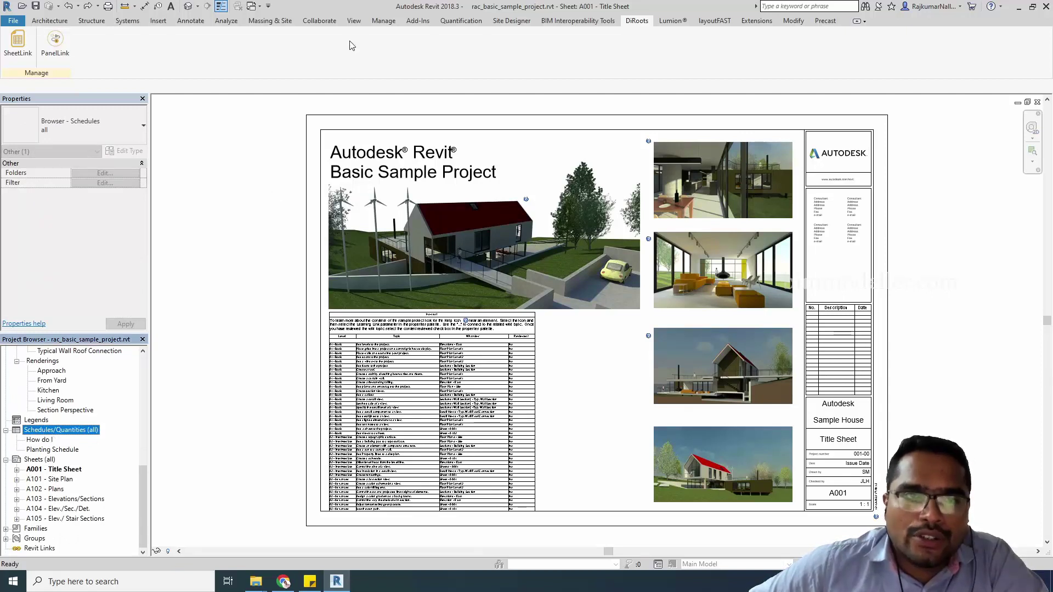
# Review the View > Schedules types, then bring DiRoots SheetLink back up
pyautogui.click(354, 21)
pyautogui.click(581, 60)
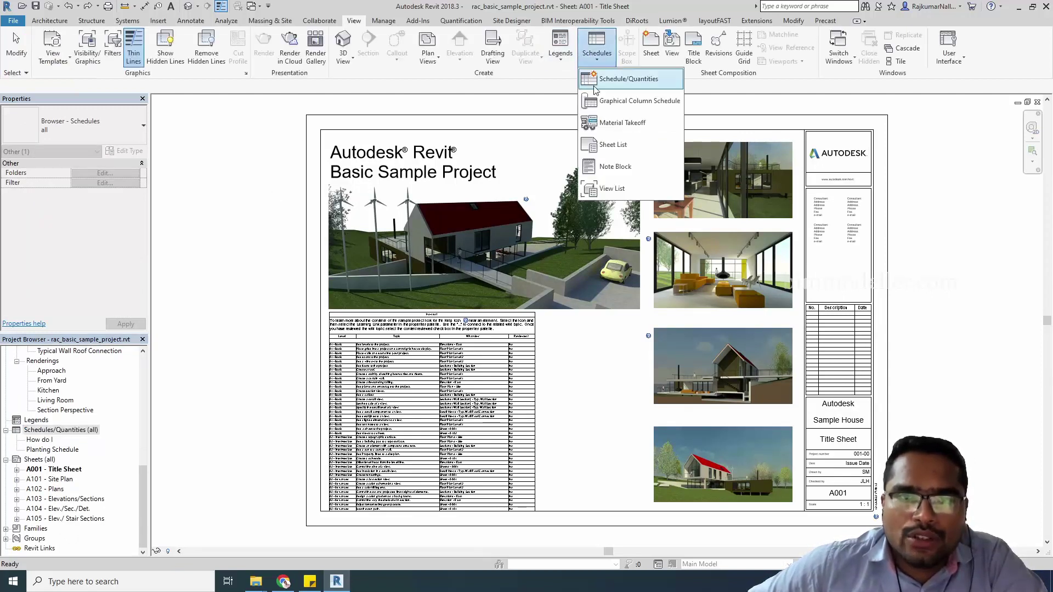
pyautogui.click(238, 323)
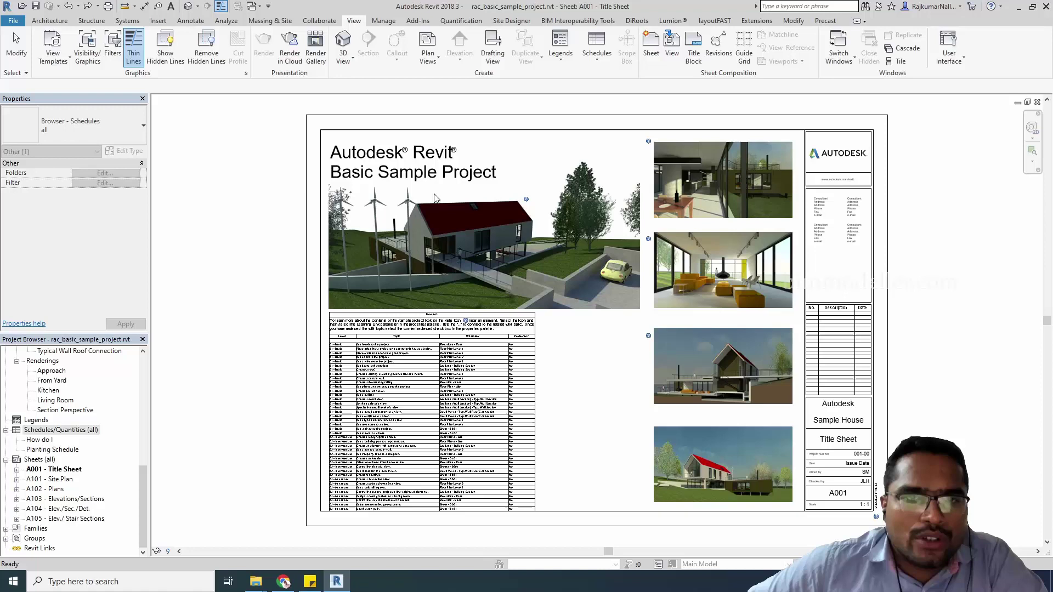
pyautogui.click(637, 21)
pyautogui.click(17, 44)
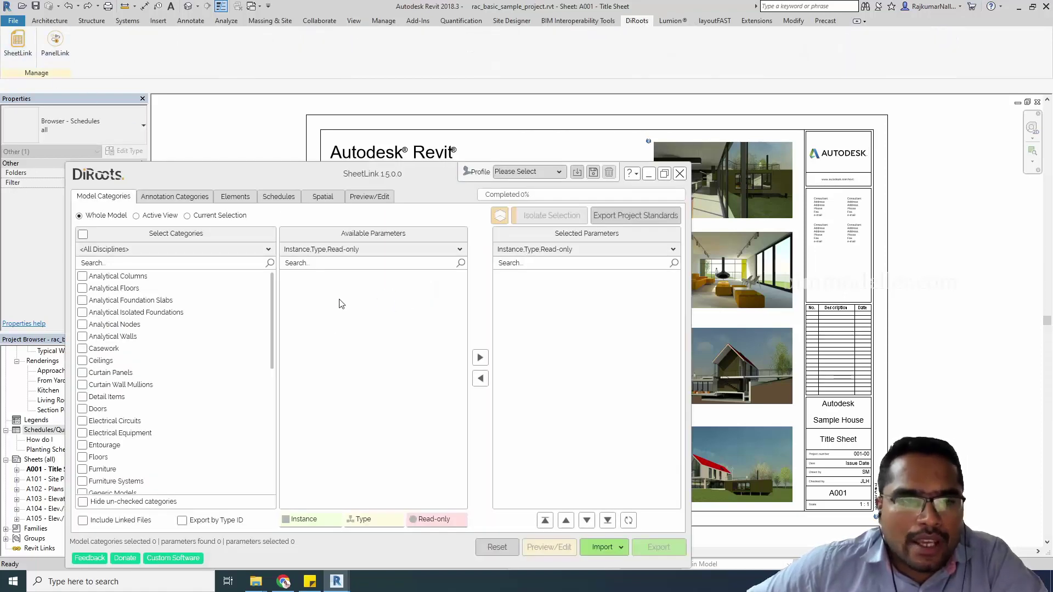
# Tick 'How do I' on the Schedules tab and review its Level, Topic, What view, Reviewed? parameters
pyautogui.click(276, 196)
pyautogui.moveTo(286, 184); pyautogui.dragTo(444, 132)
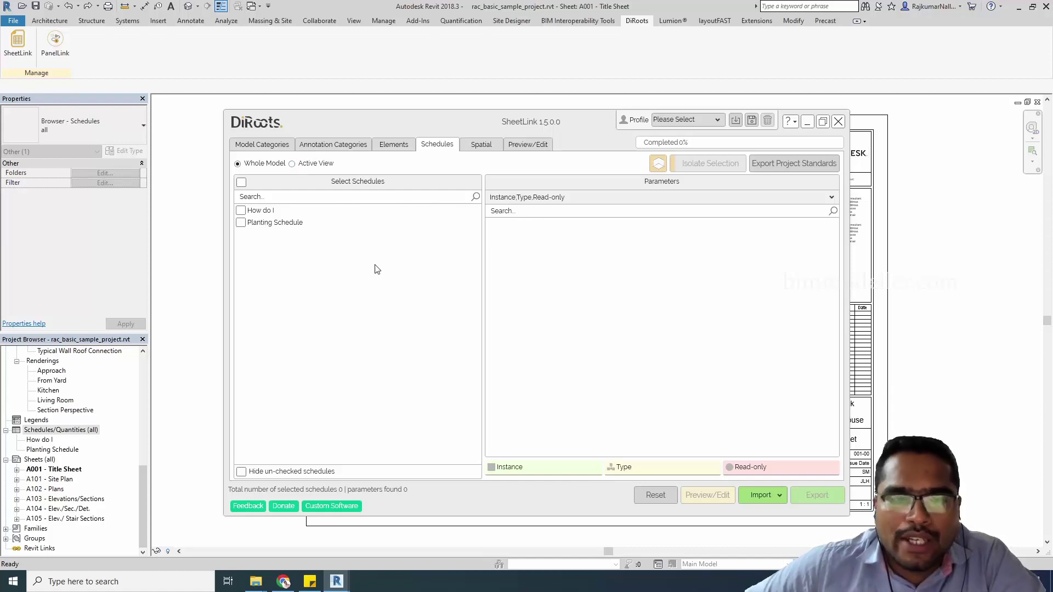
pyautogui.click(240, 211)
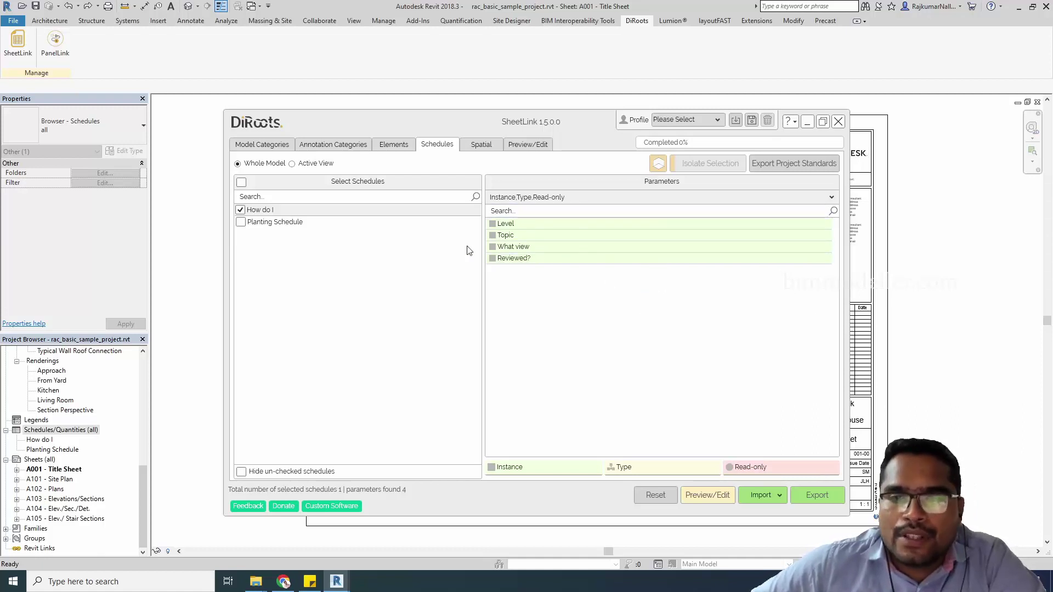
pyautogui.click(489, 225)
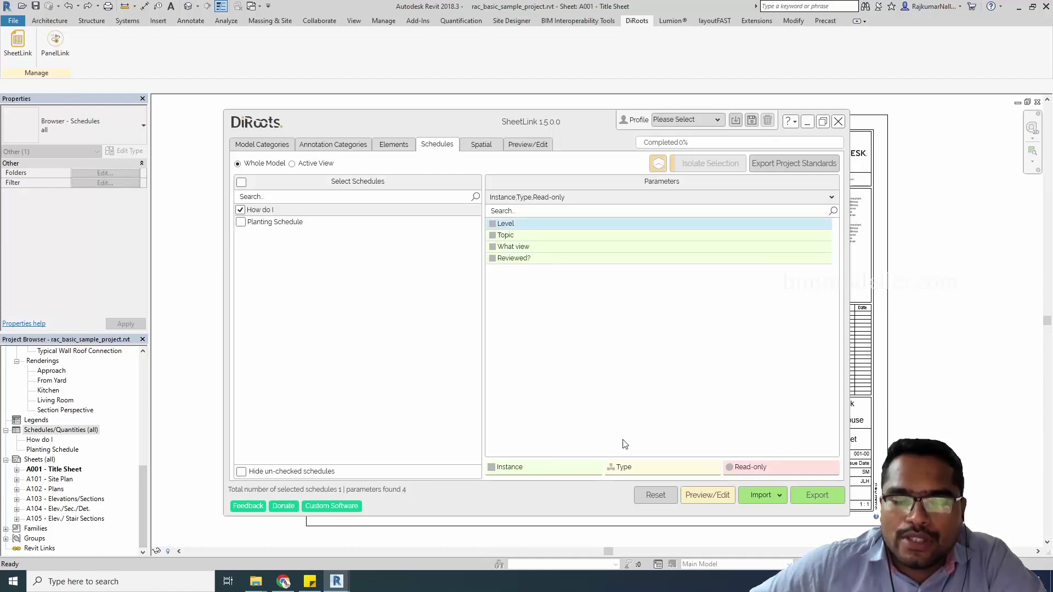
# Export the How do I schedule to Excel as How do I.xlsx on the Desktop
pyautogui.click(810, 496)
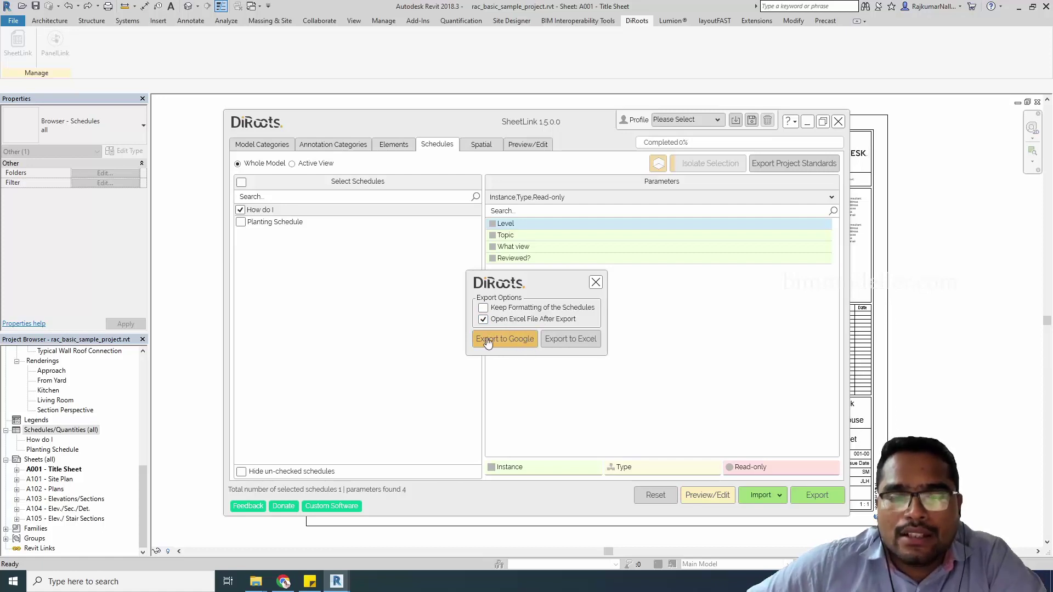
pyautogui.click(564, 350)
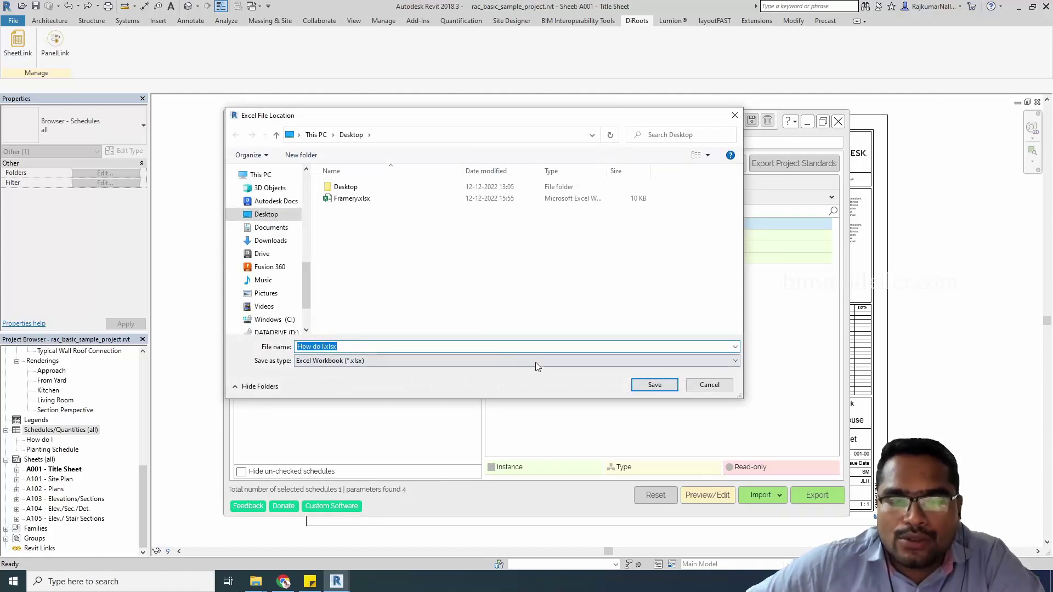
pyautogui.click(652, 385)
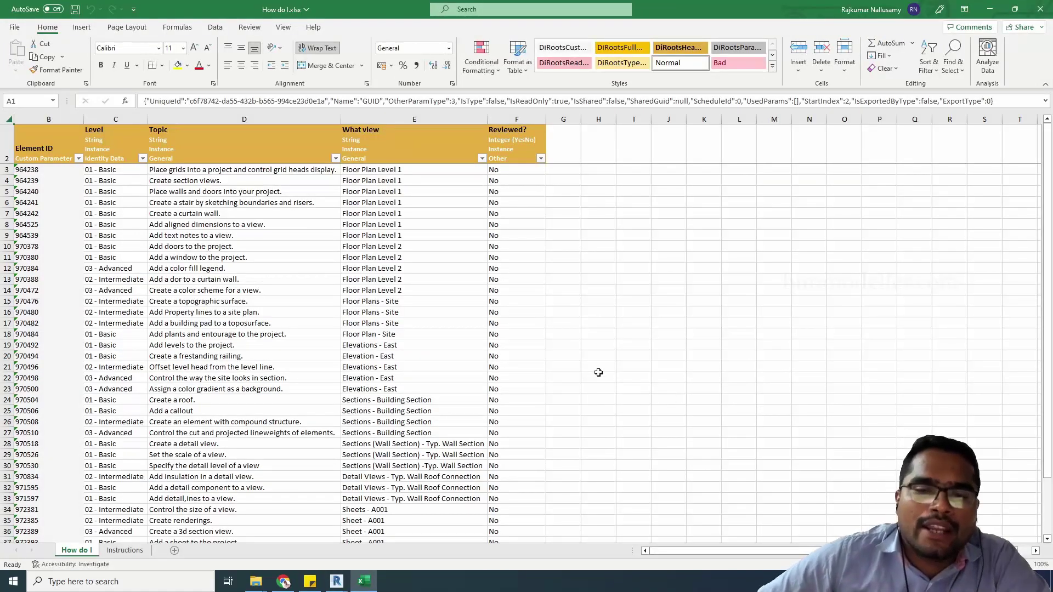
# Inspect the Element ID cells and undo the accidental edit to cell B11
pyautogui.scroll(-3, 88, 253)
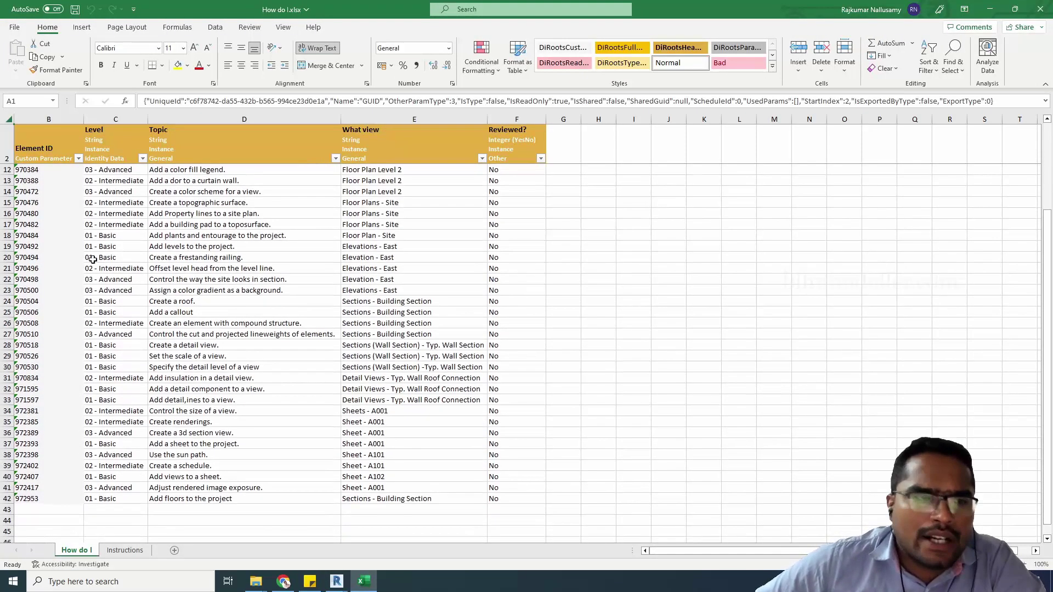
pyautogui.scroll(3, 76, 250)
pyautogui.click(76, 248)
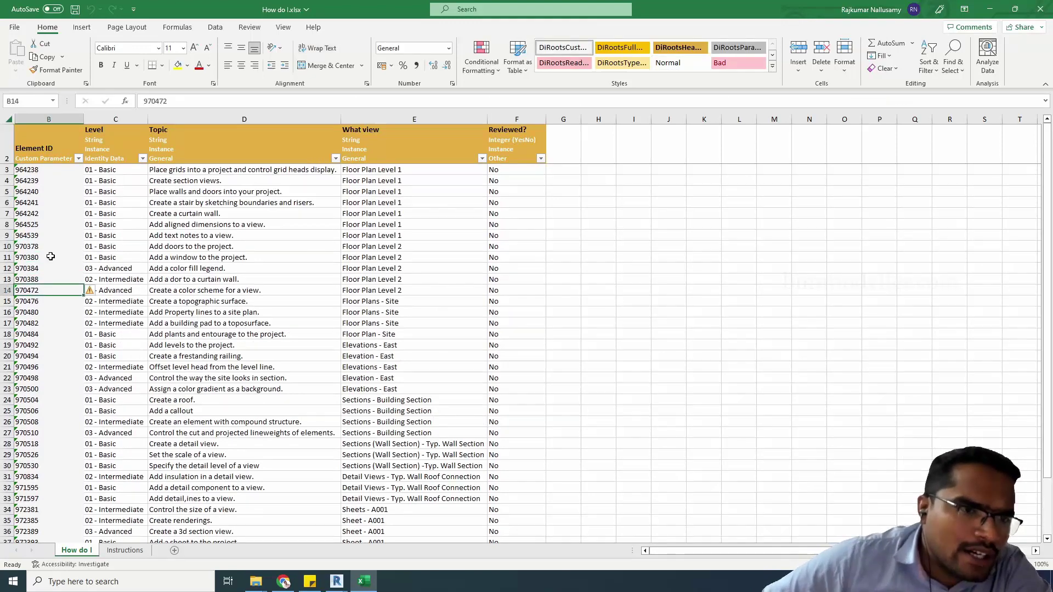
pyautogui.click(112, 271)
pyautogui.doubleClick(42, 257)
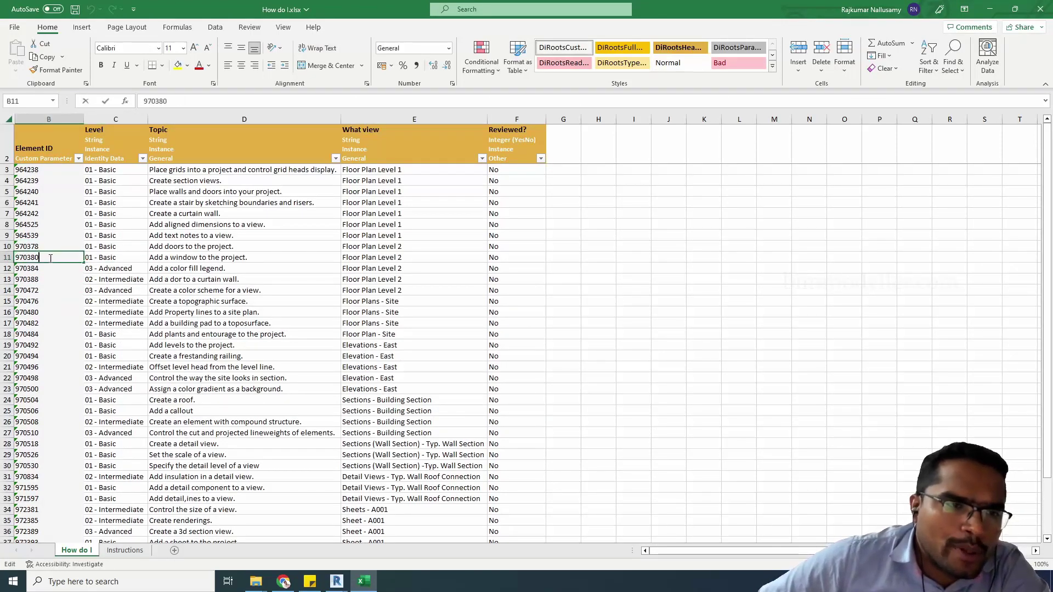
pyautogui.click(113, 299)
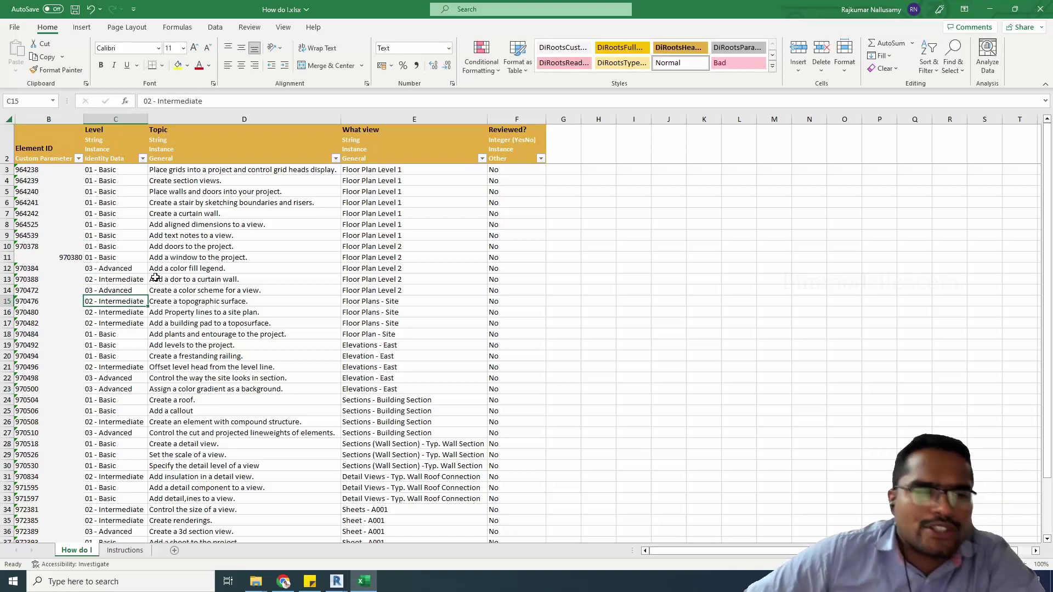
pyautogui.hotkey('ctrl', 'z')
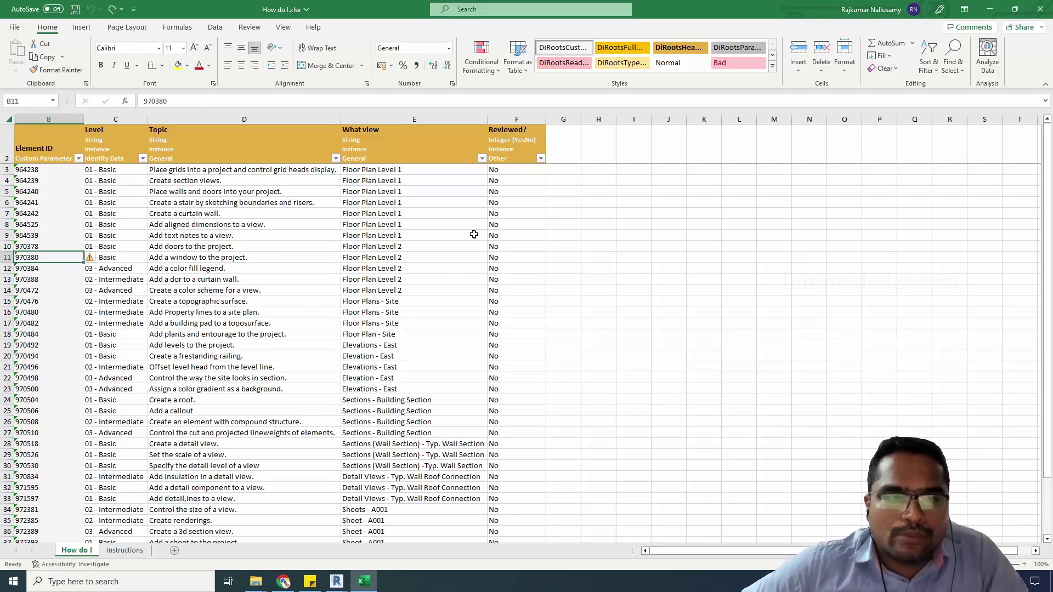
# Set F3 to Yes and paste it into F4:F21 of the Reviewed? column
pyautogui.click(528, 195)
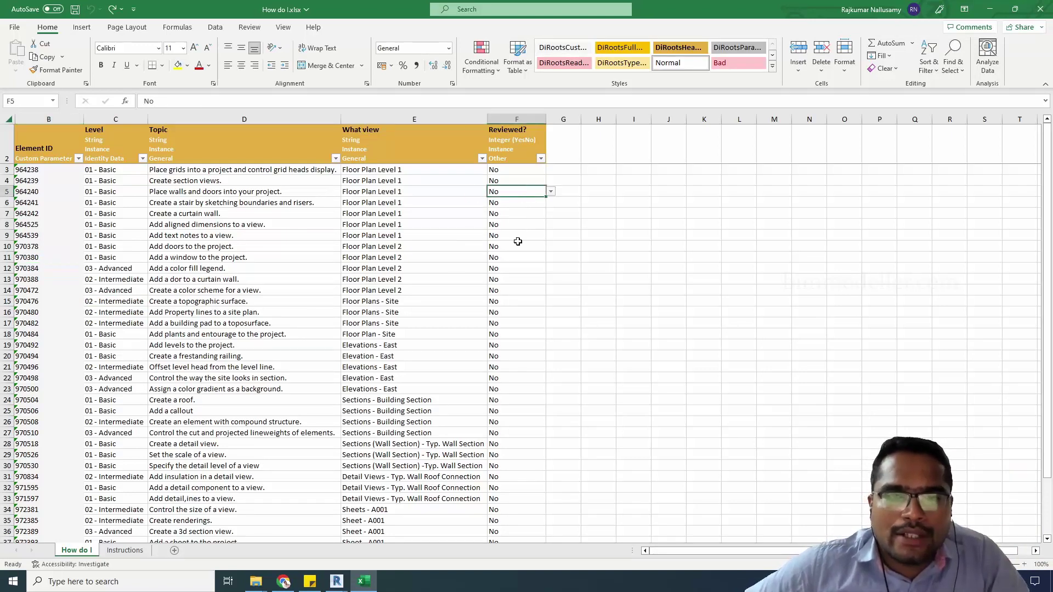
pyautogui.click(519, 172)
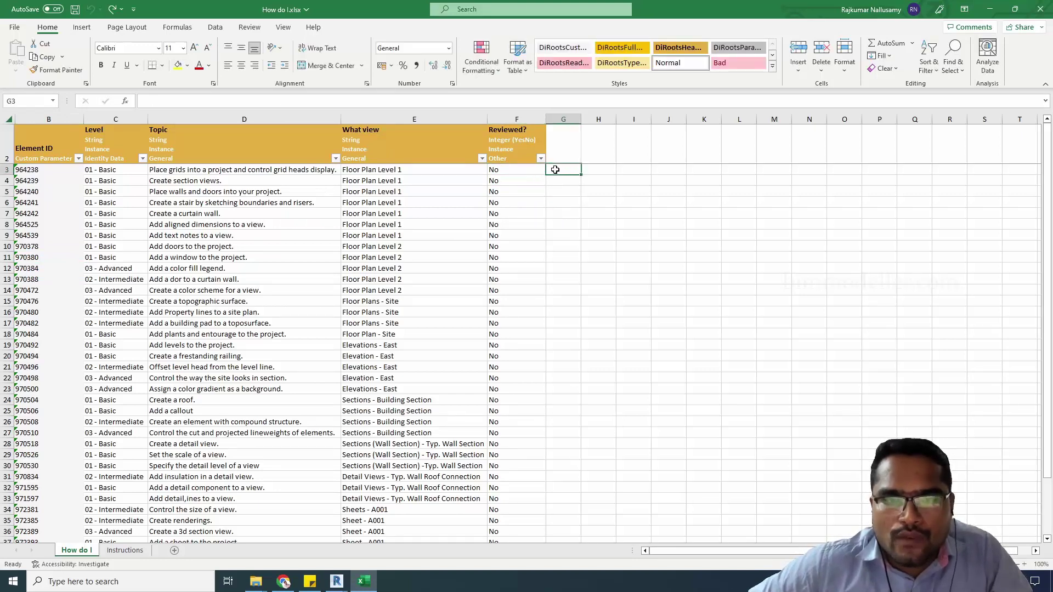
pyautogui.click(550, 171)
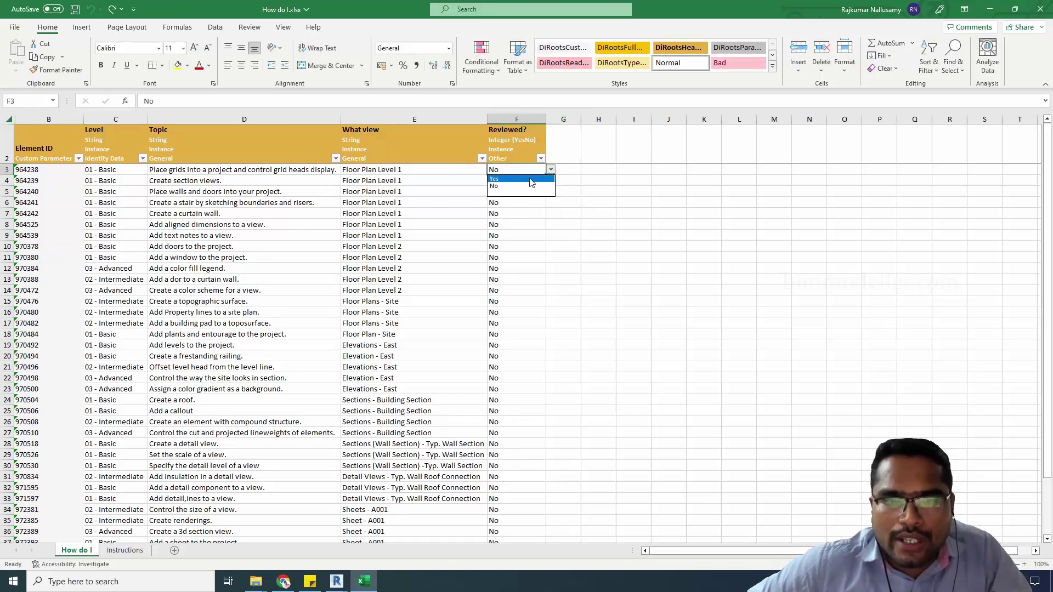
pyautogui.click(523, 179)
pyautogui.hotkey('ctrl', 'c')
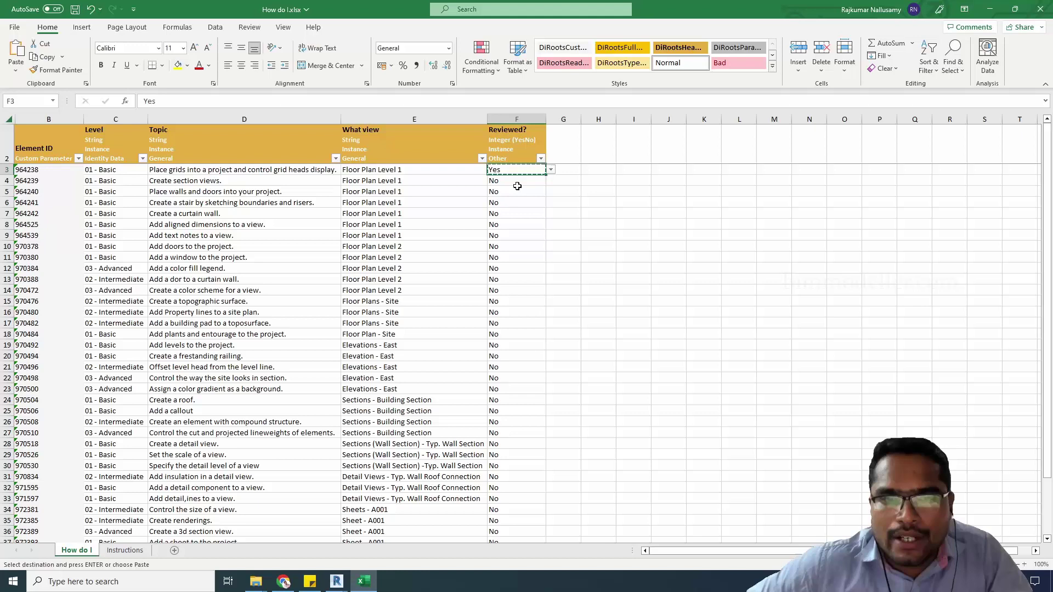
pyautogui.moveTo(517, 186); pyautogui.dragTo(510, 372)
pyautogui.hotkey('ctrl', 'v')
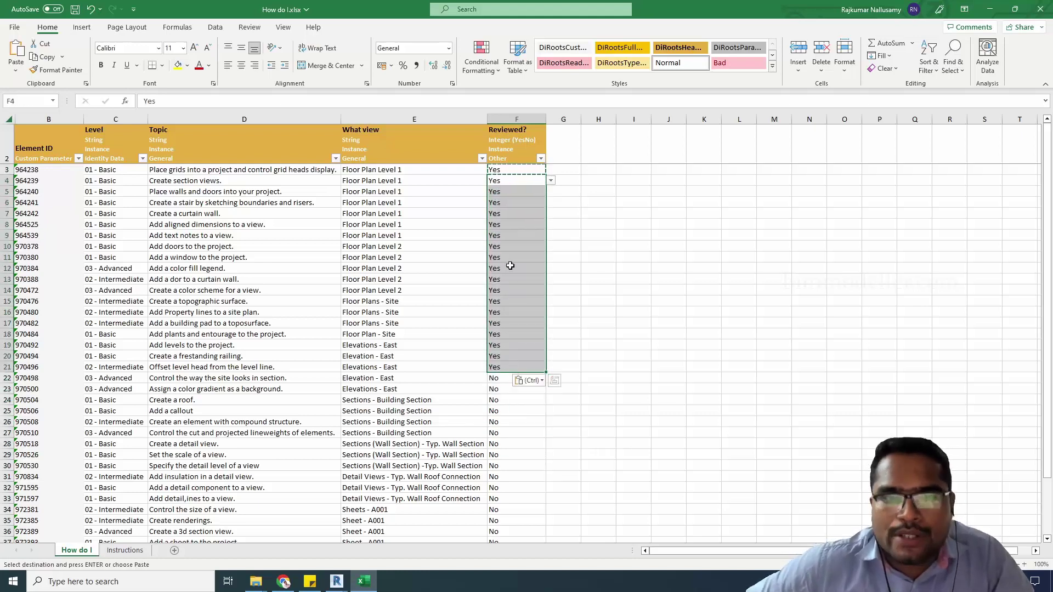
pyautogui.click(510, 266)
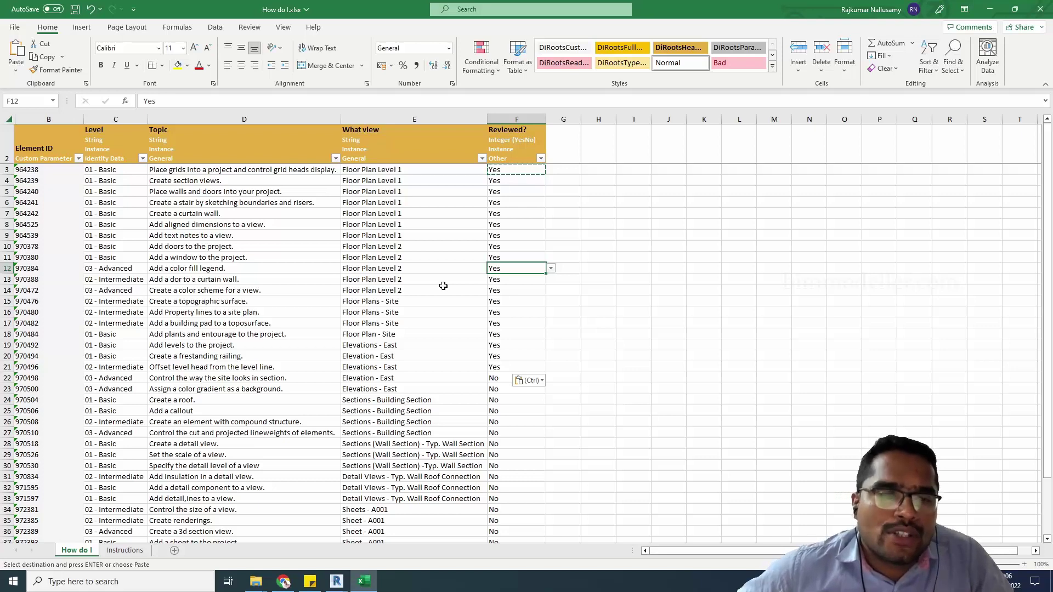
pyautogui.click(332, 278)
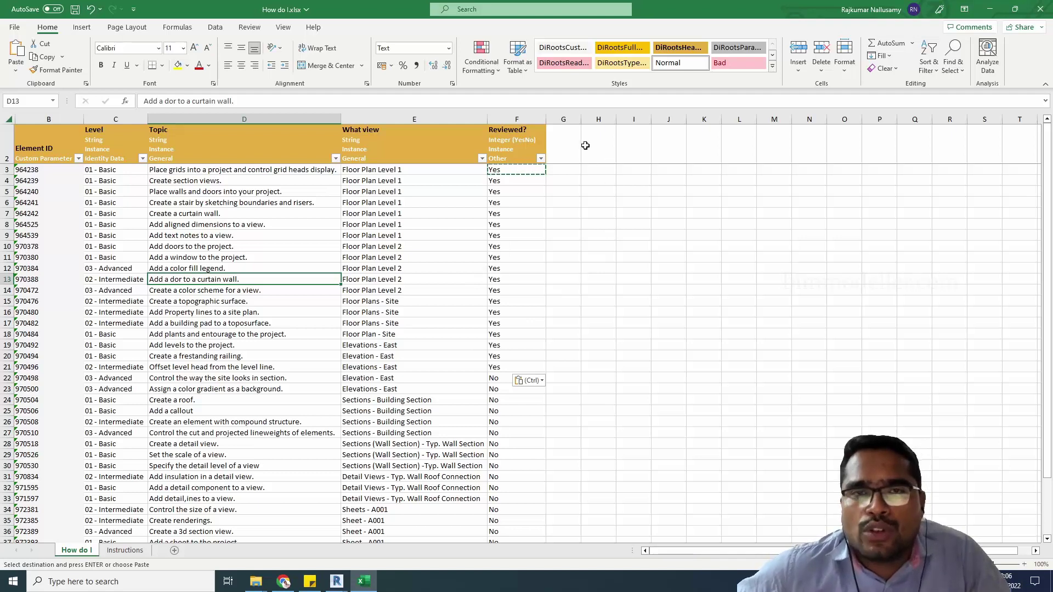
# Save How do I.xlsx with Ctrl+S and close Excel
pyautogui.click(455, 322)
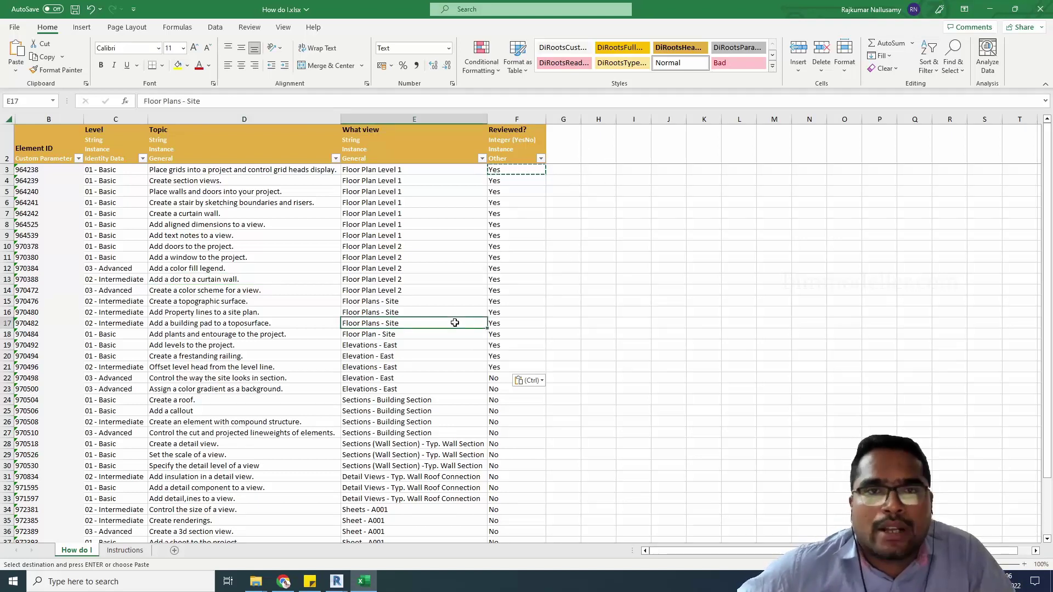
pyautogui.scroll(-4, 455, 322)
pyautogui.scroll(4, 454, 323)
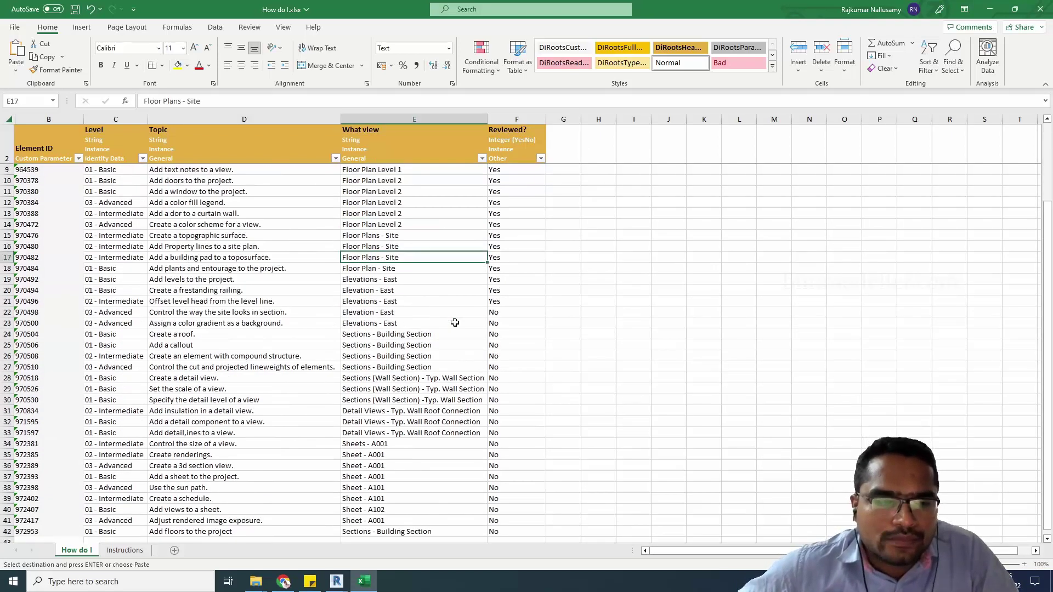
pyautogui.hotkey('ctrl', 's')
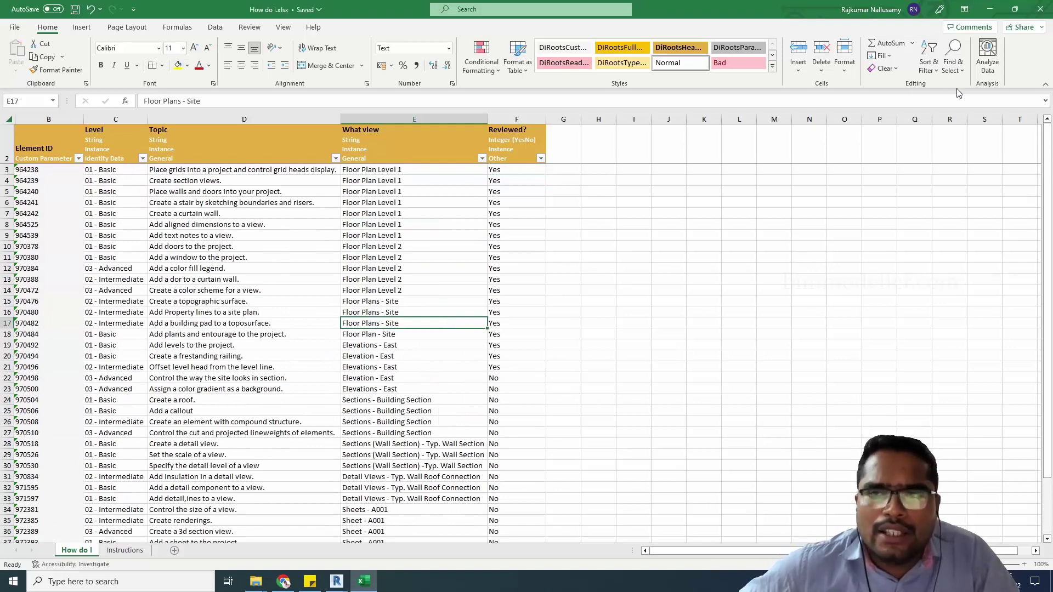
pyautogui.click(1040, 12)
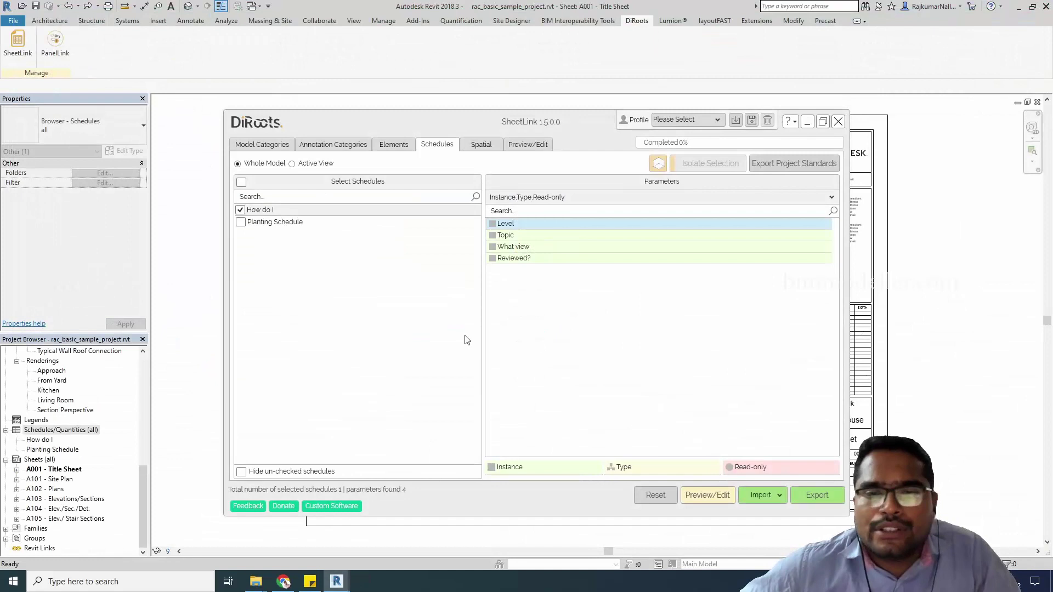
# Open How do I.xlsx in SheetLink's Preview Import
pyautogui.click(758, 495)
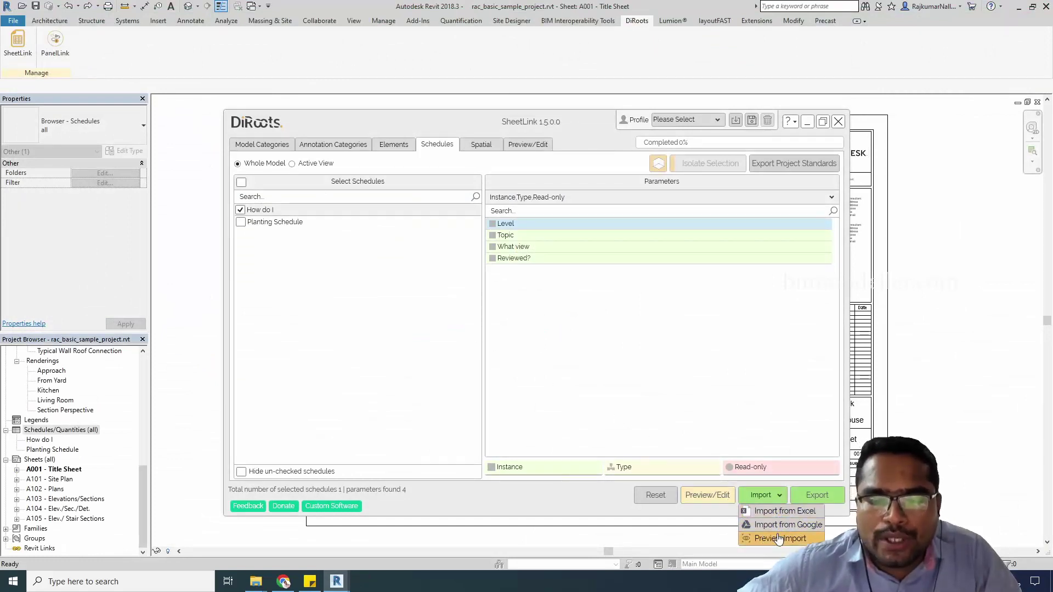
pyautogui.click(778, 538)
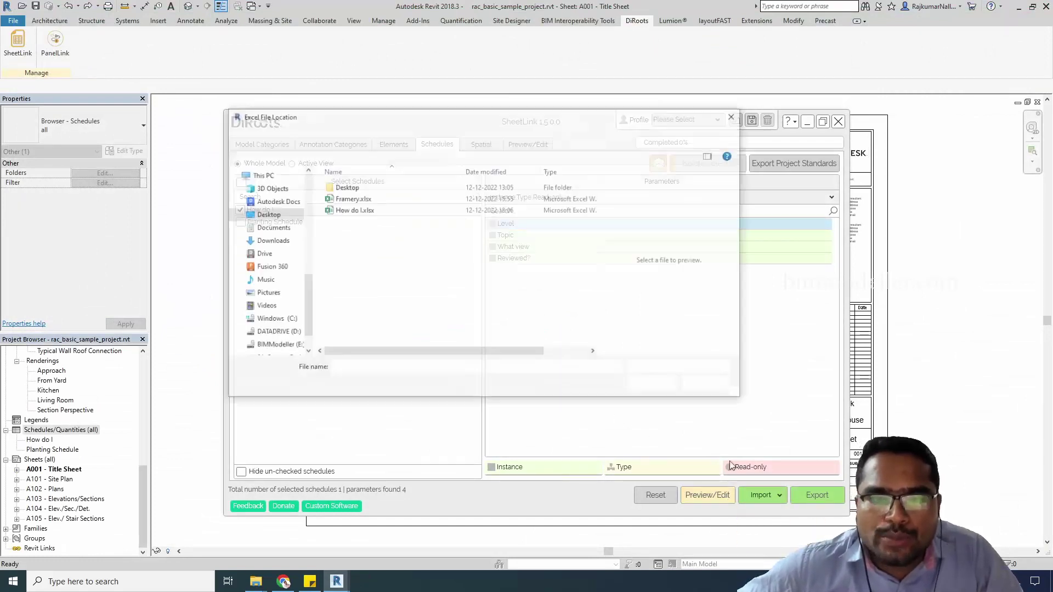
pyautogui.click(353, 210)
pyautogui.click(657, 387)
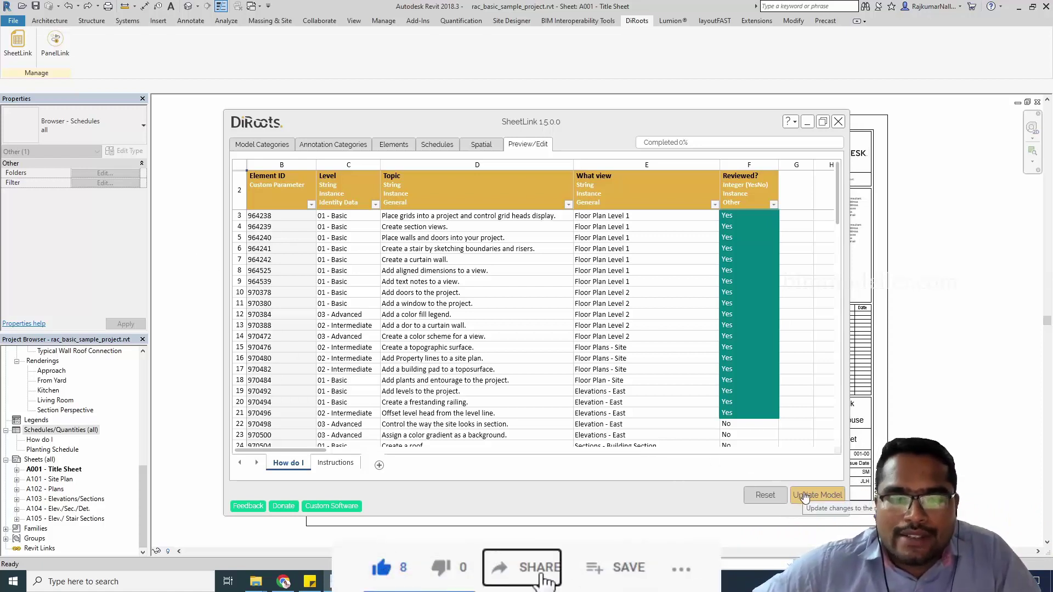
# Review the Instructions sheet, then update the Revit model with the edited Reviewed? values
pyautogui.click(332, 463)
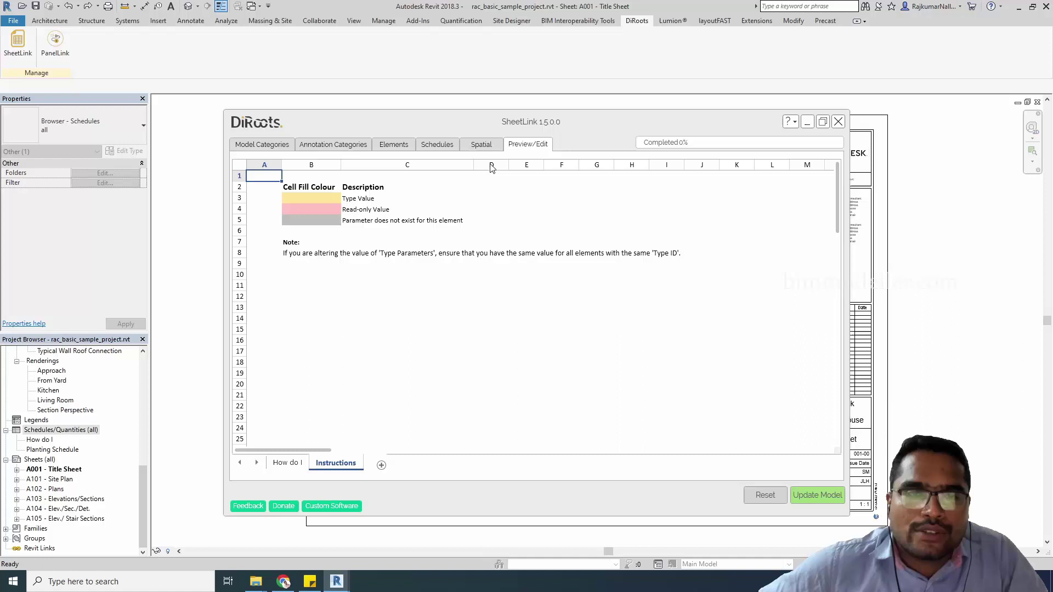
pyautogui.click(815, 496)
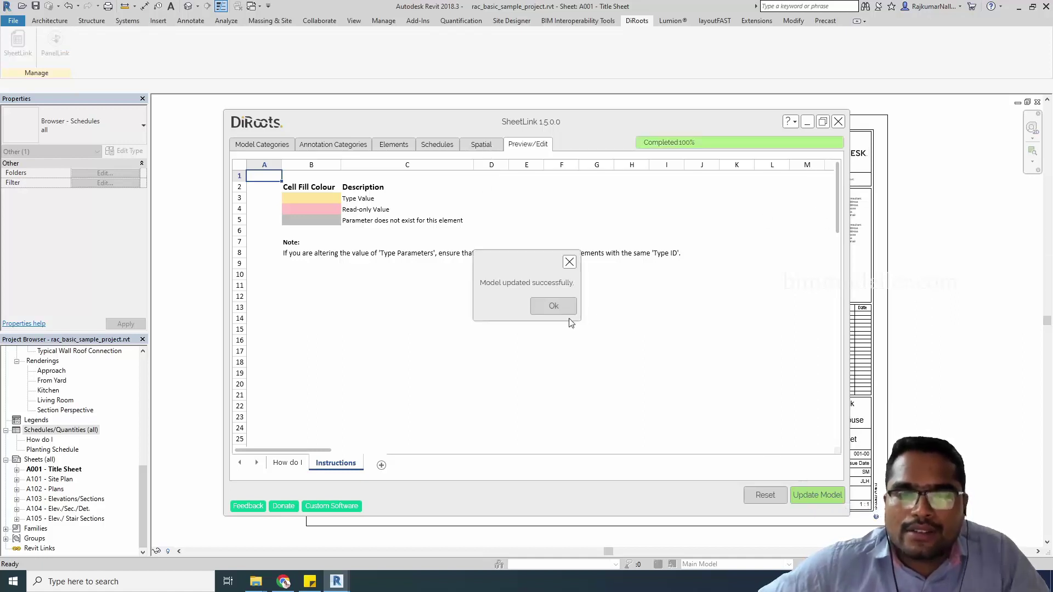
pyautogui.click(552, 306)
# Close SheetLink, open the How do I schedule, and confirm Add plants and entourage shows Reviewed? checked
pyautogui.click(838, 121)
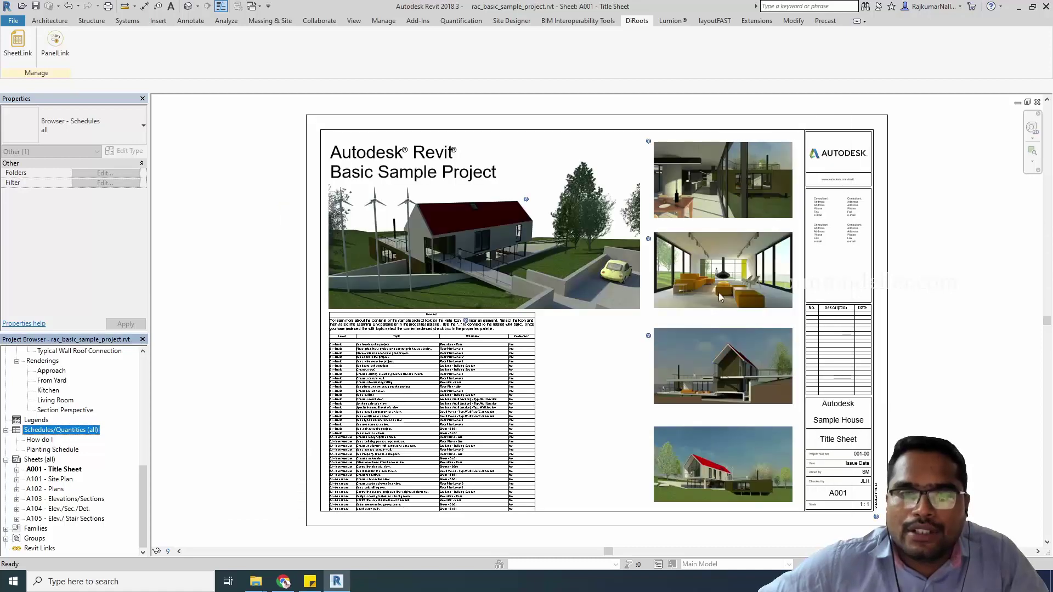
pyautogui.scroll(5, 521, 392)
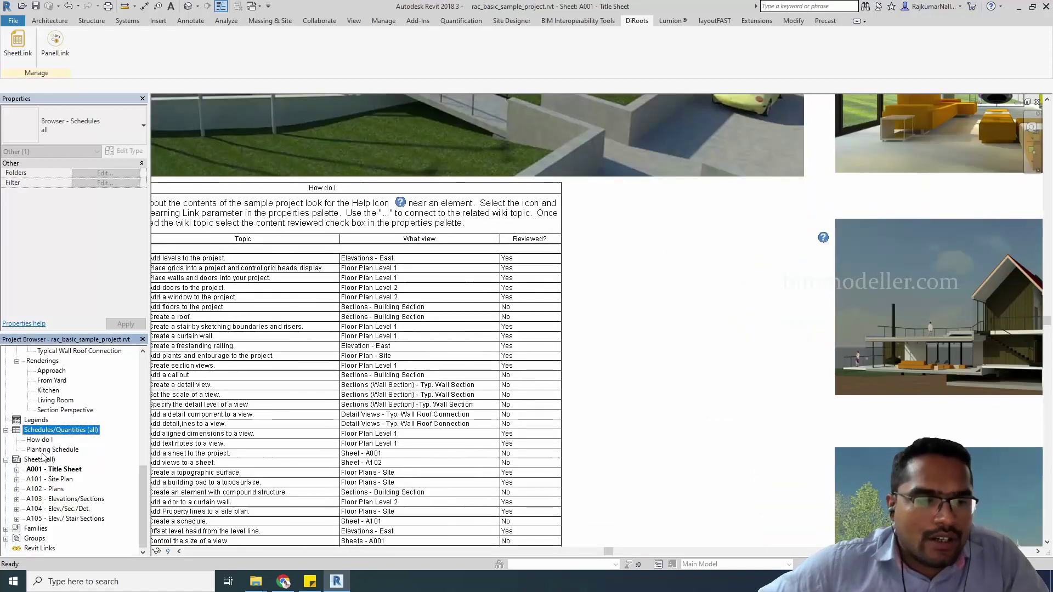
pyautogui.doubleClick(39, 439)
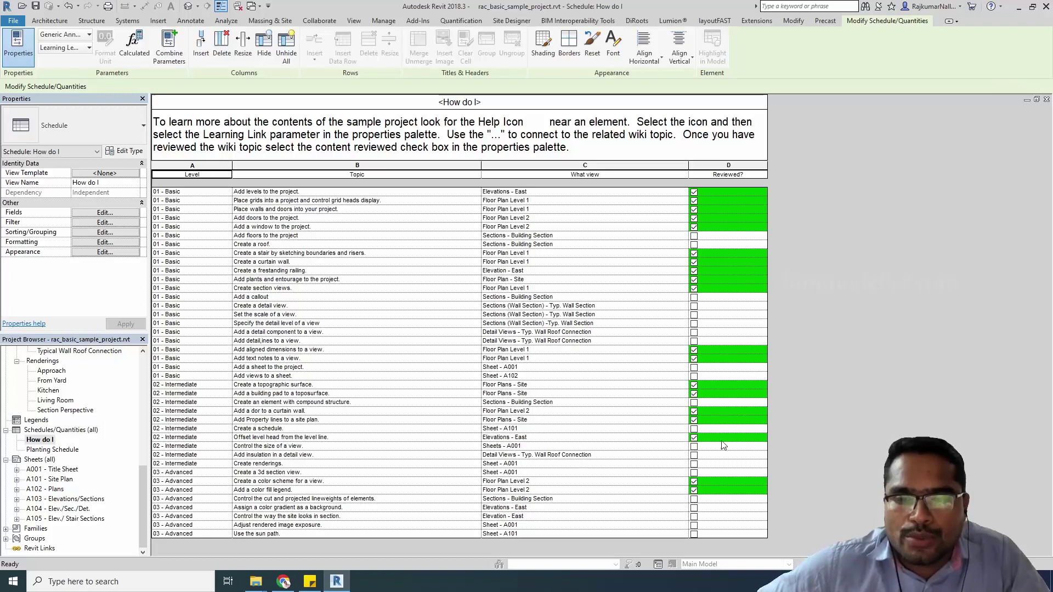
pyautogui.click(736, 279)
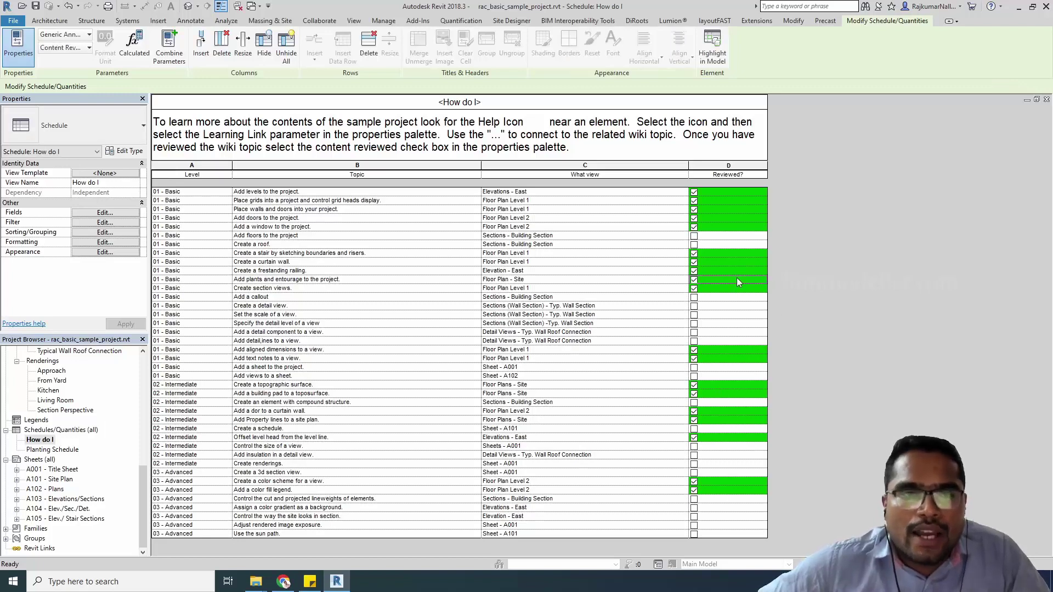